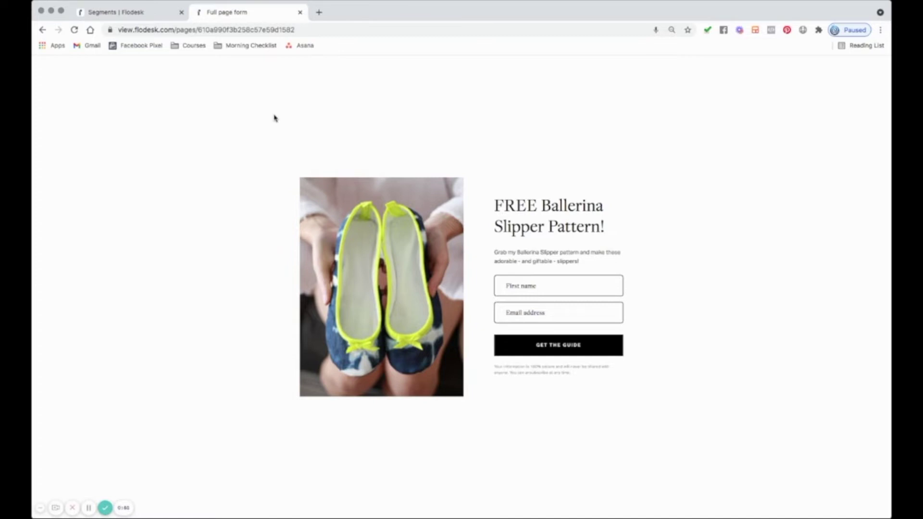
# - Go back from the live opt-in page to the Flodesk Segments tab
pyautogui.click(145, 14)
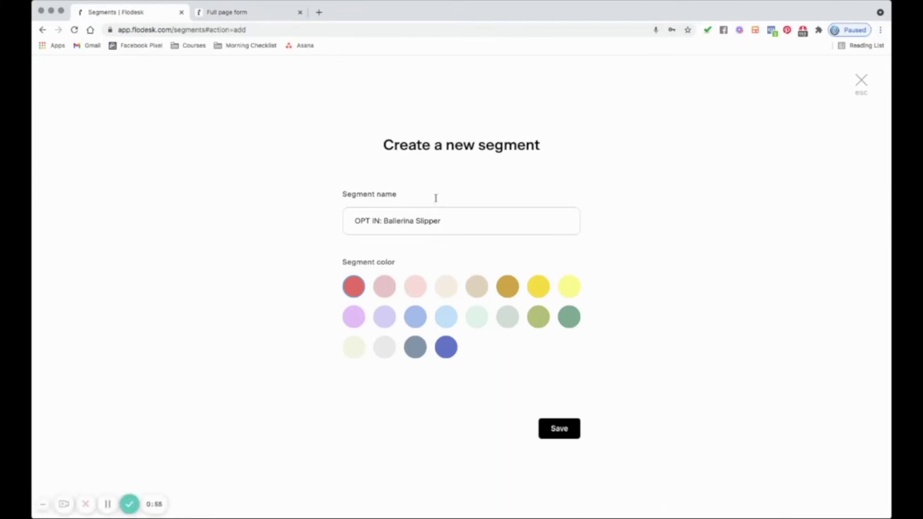
# - Discard the half-filled segment dialog, then go through Emails and Audience to Segments and start a new segment
pyautogui.click(861, 81)
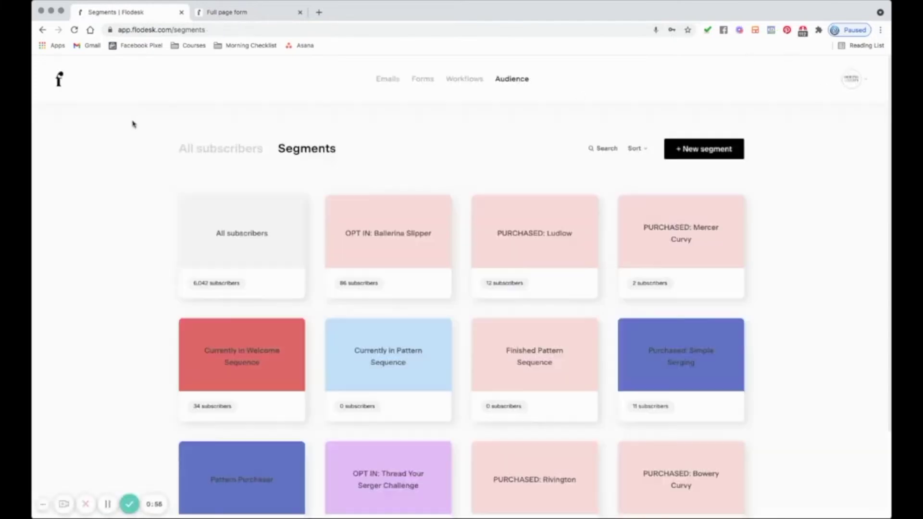
pyautogui.click(58, 81)
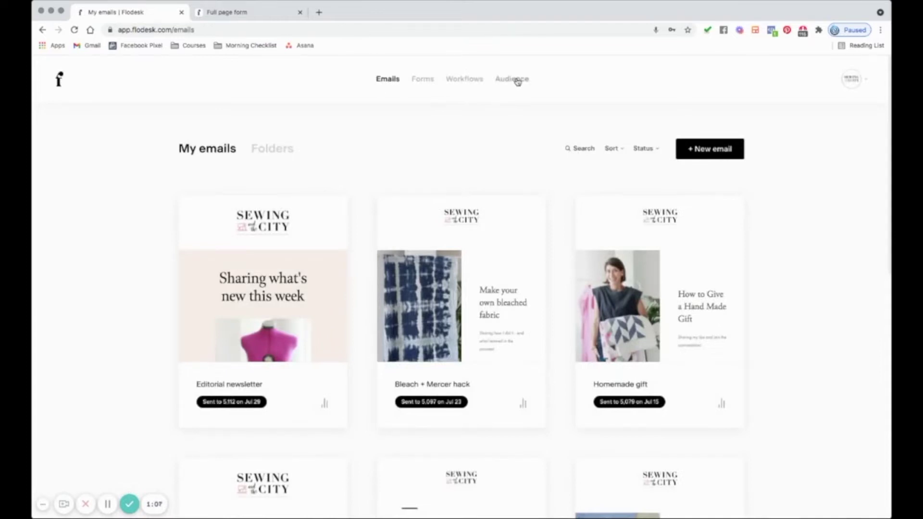
pyautogui.click(517, 80)
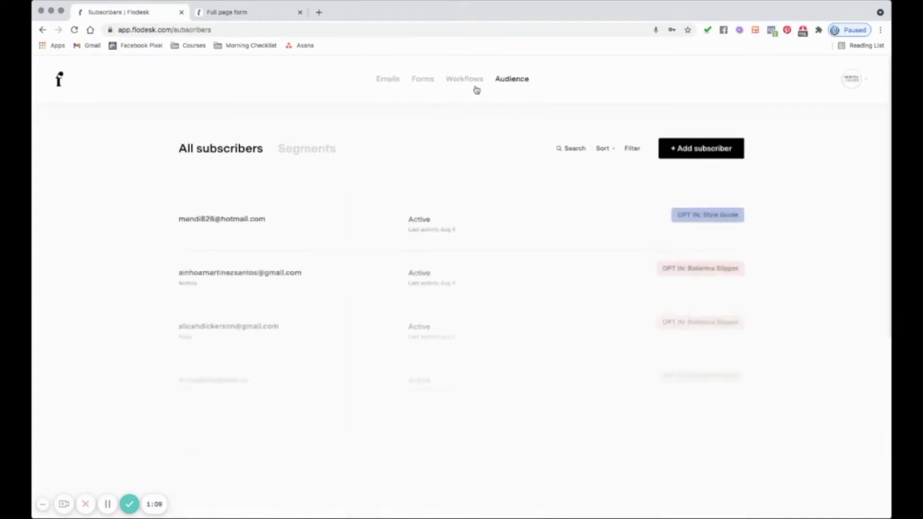
pyautogui.click(317, 150)
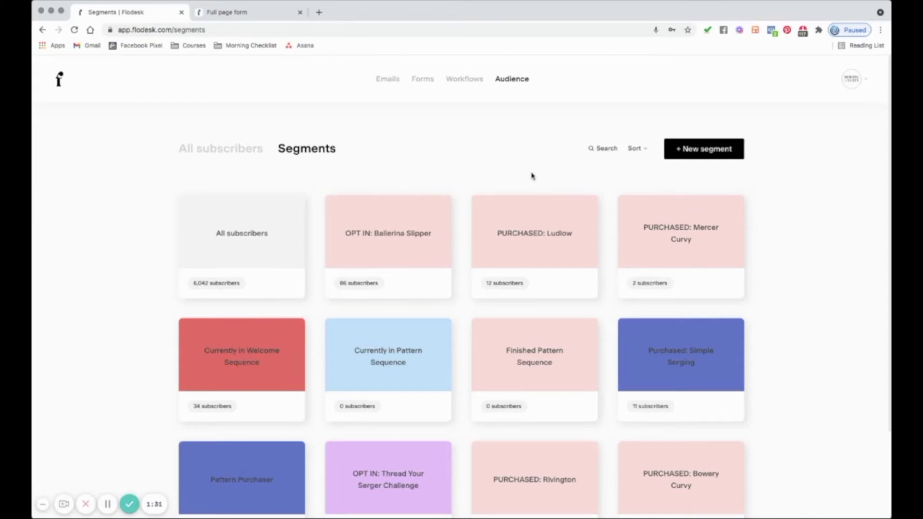
pyautogui.click(700, 149)
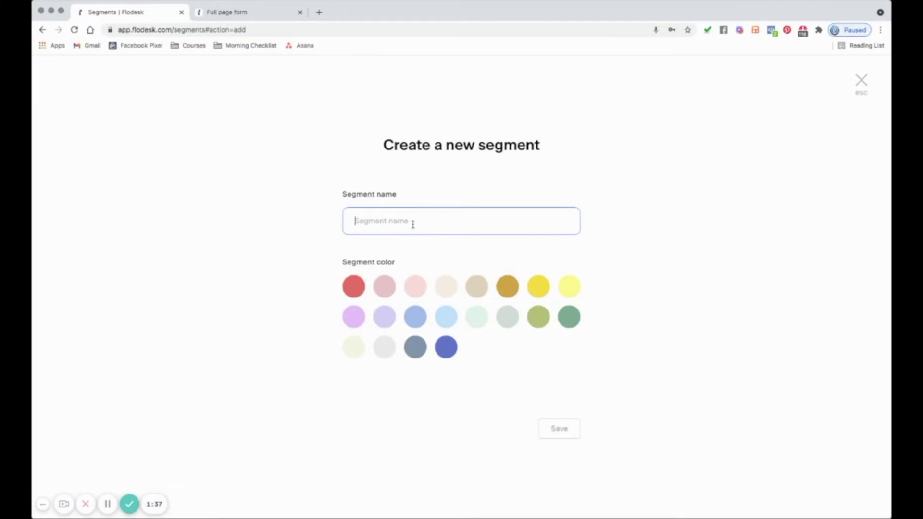
# - Save a light pink segment named 'OPT IN: Ballerina slipper example'
pyautogui.write('OPT IN: Ballerina slipper exam')
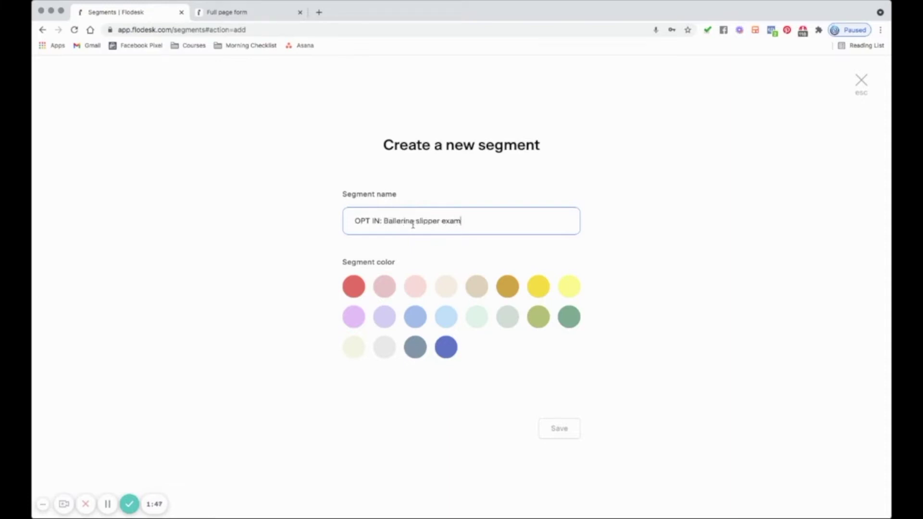
pyautogui.write('ple')
pyautogui.click(415, 288)
pyautogui.click(568, 431)
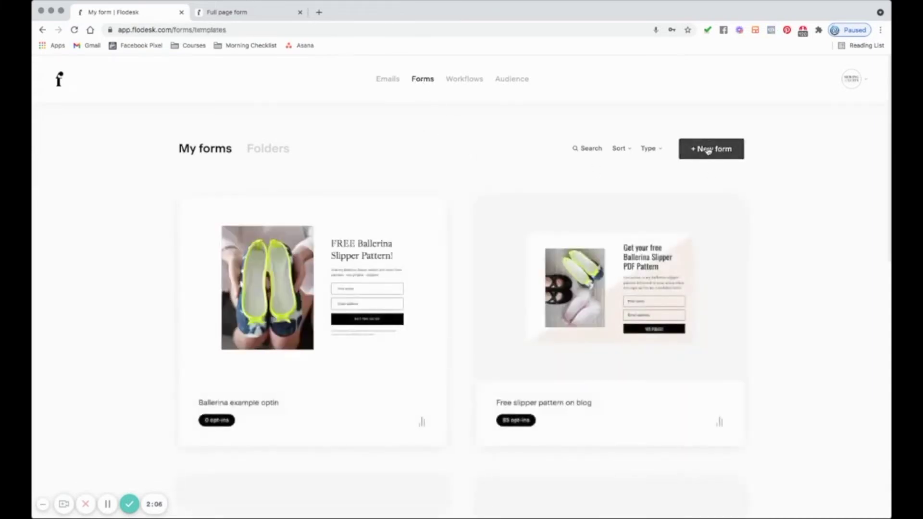
# - Begin a new form and browse the Popup and Inline template galleries
pyautogui.click(708, 150)
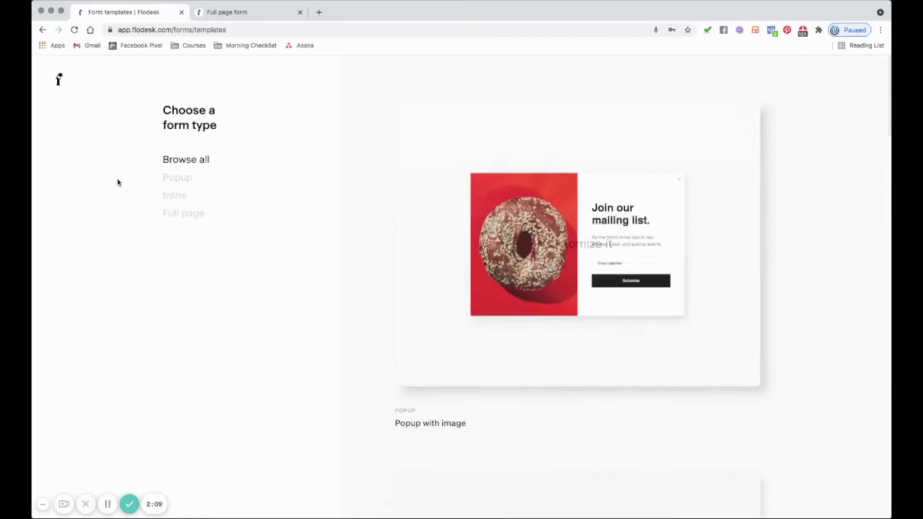
pyautogui.click(185, 180)
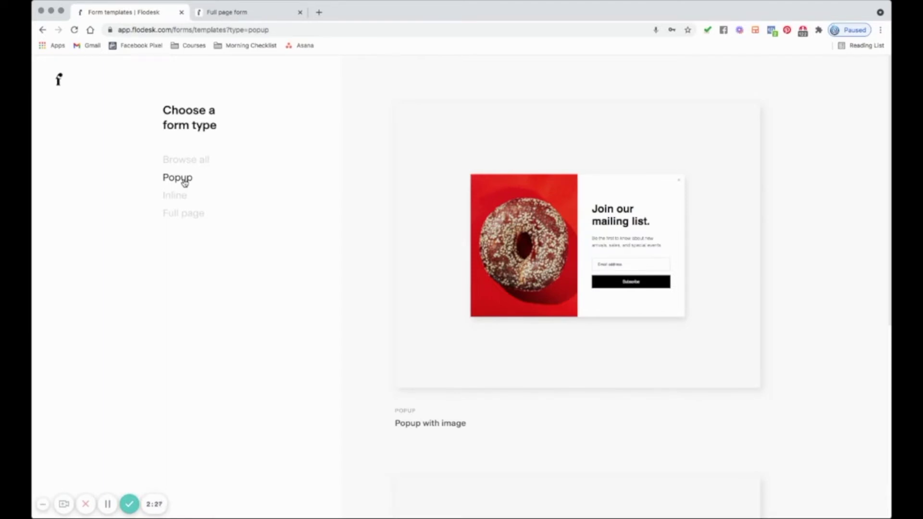
pyautogui.click(175, 197)
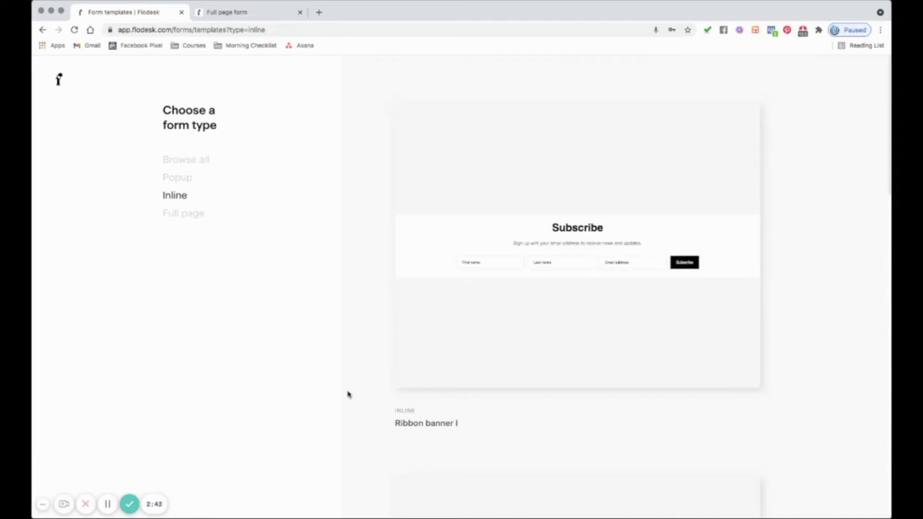
pyautogui.scroll(-10, 348, 394)
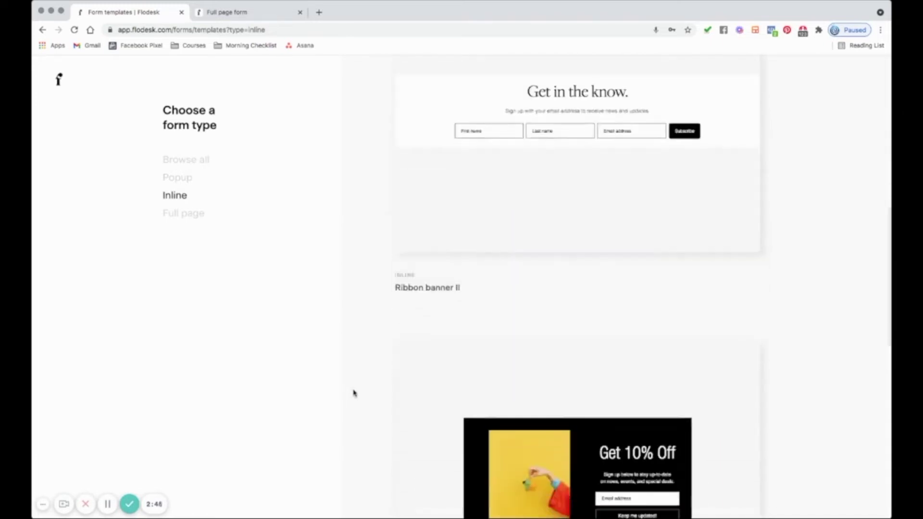
pyautogui.scroll(-4, 353, 393)
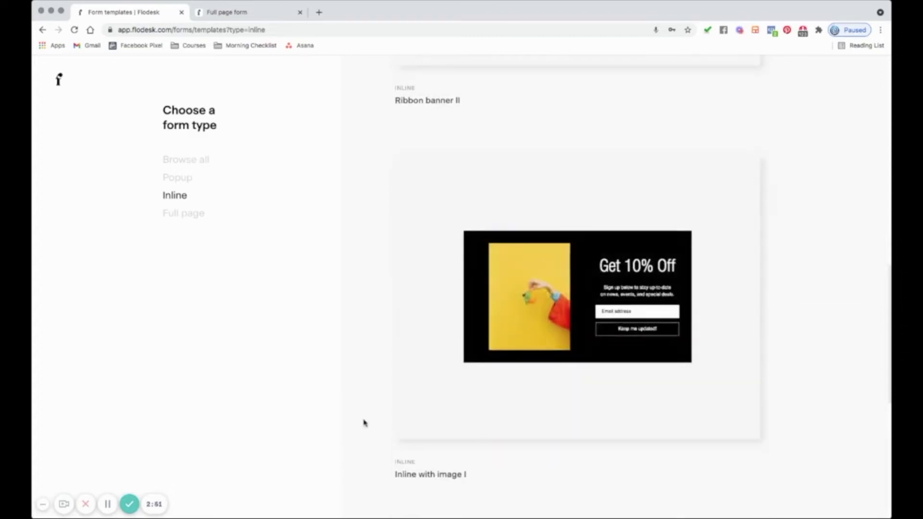
pyautogui.scroll(-8, 363, 423)
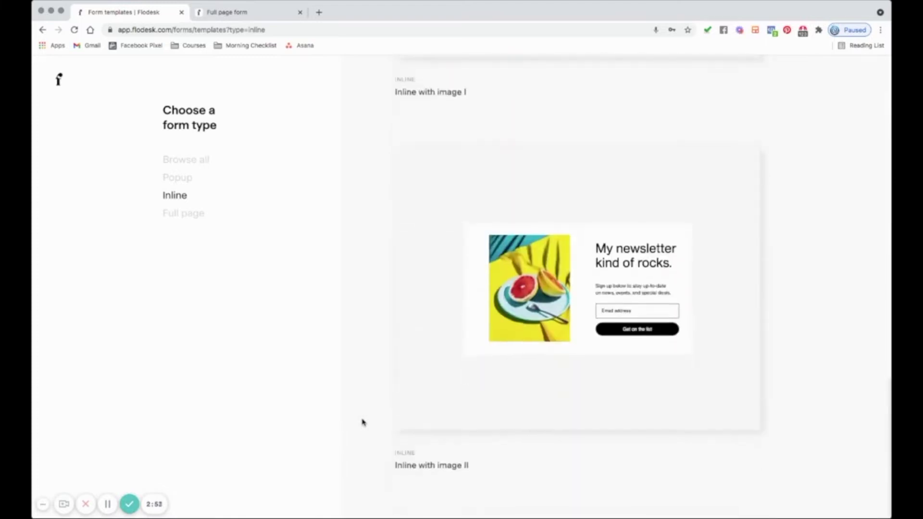
pyautogui.scroll(10, 363, 423)
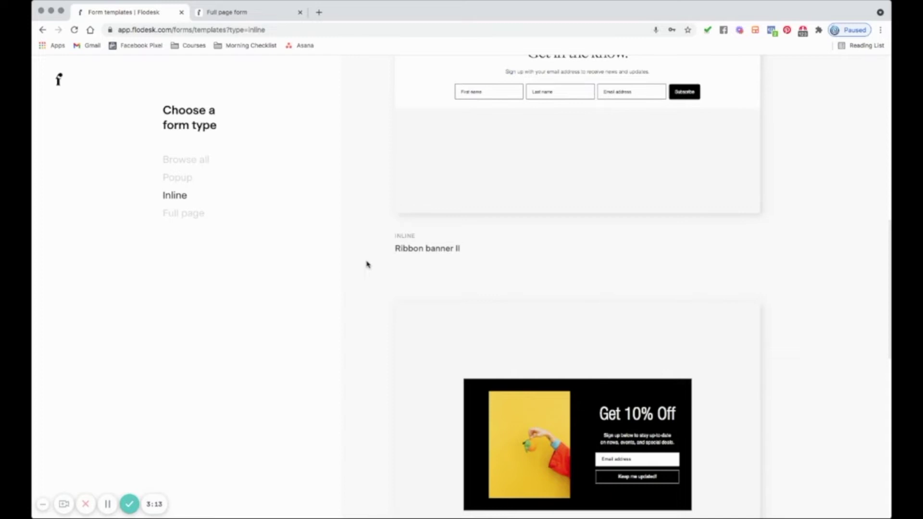
# - Customize a Full page template and link it to the 'OPT IN: Ballerina slipper example' segment
pyautogui.click(169, 216)
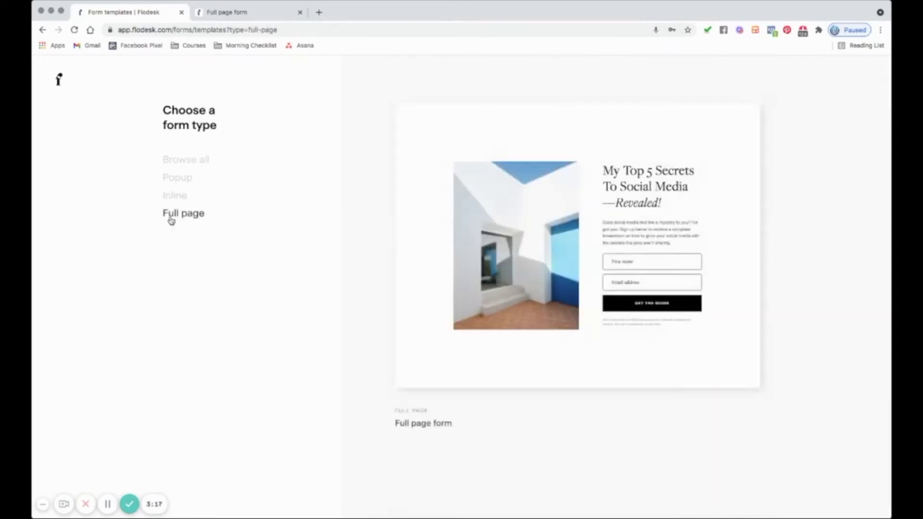
pyautogui.moveTo(542, 218)
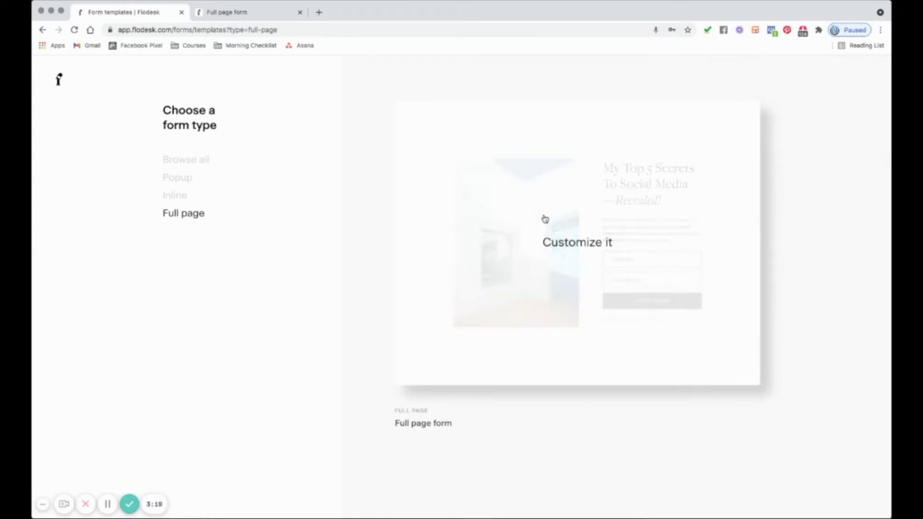
pyautogui.click(545, 218)
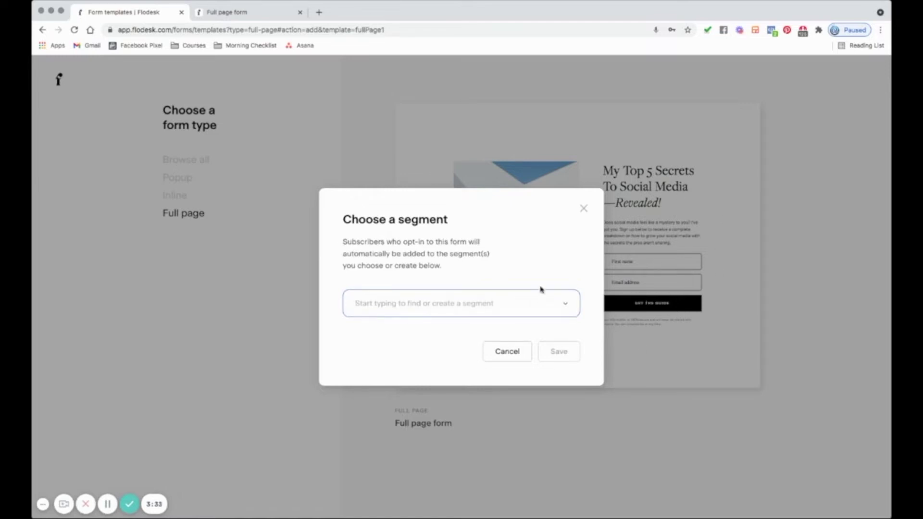
pyautogui.click(565, 305)
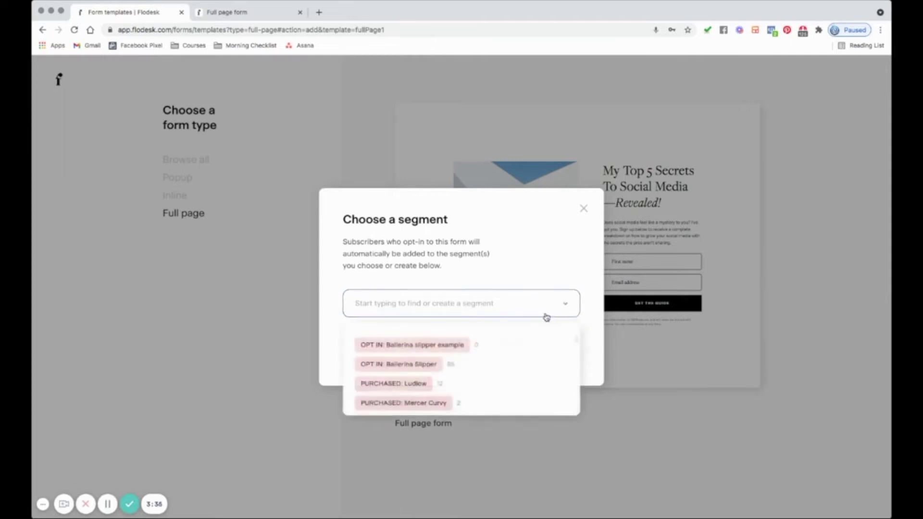
pyautogui.click(389, 346)
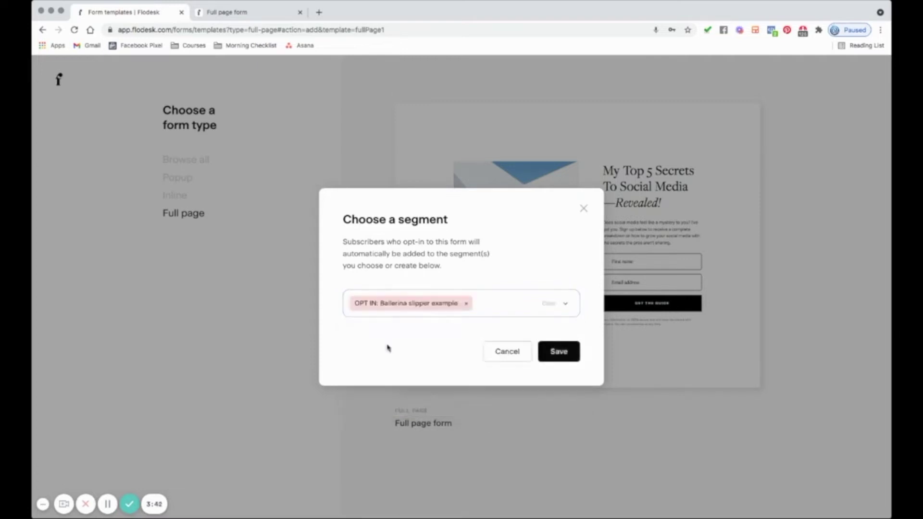
pyautogui.click(556, 353)
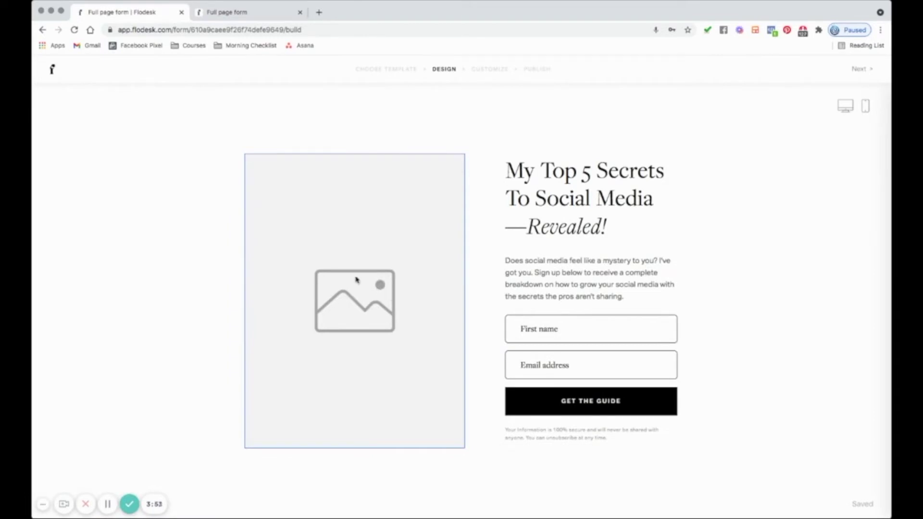
pyautogui.click(350, 281)
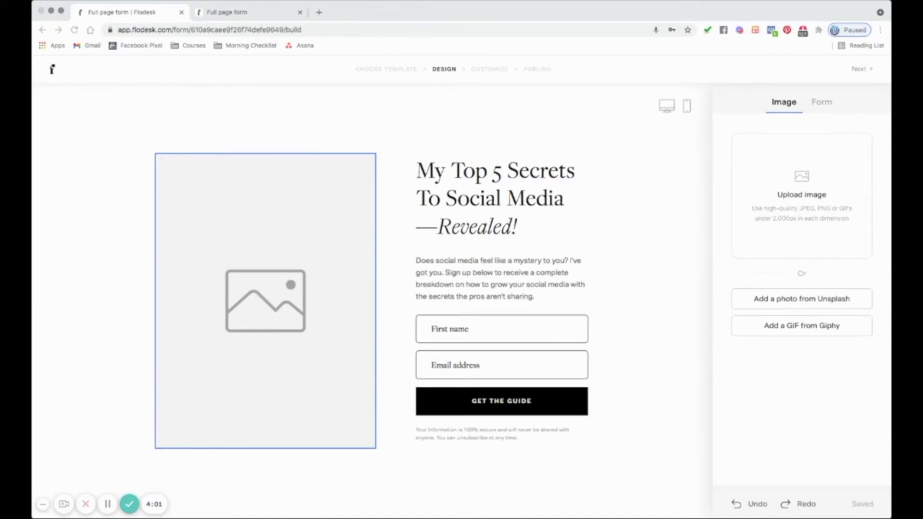
# - Upload the ballerina slipper photo as the form's image
pyautogui.press('Return')
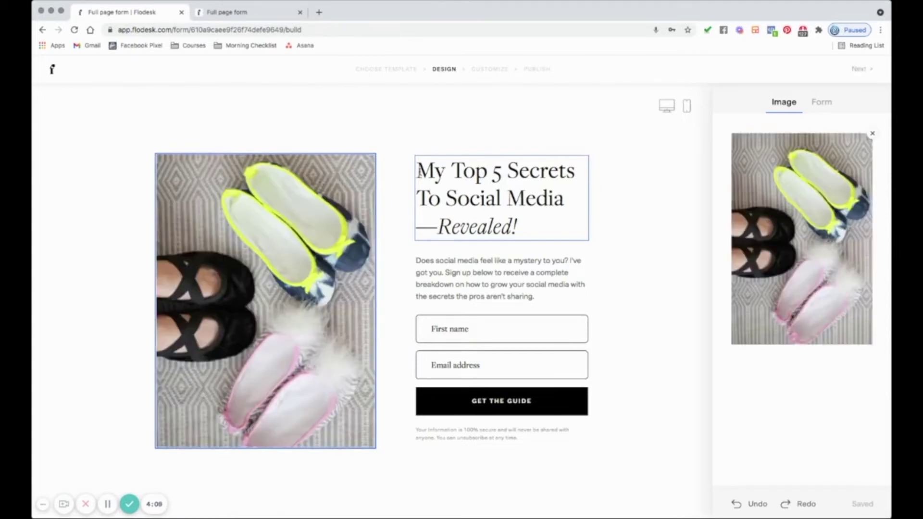
pyautogui.click(420, 172)
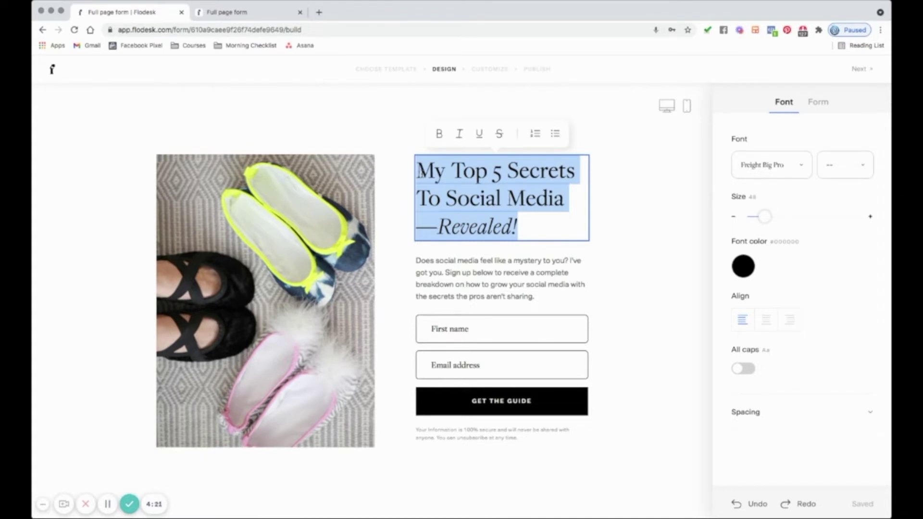
# - Retitle the form 'FREE ballerina Slipper pattern' and rewrite the description about the giftable slippers
pyautogui.write('FREE balleri')
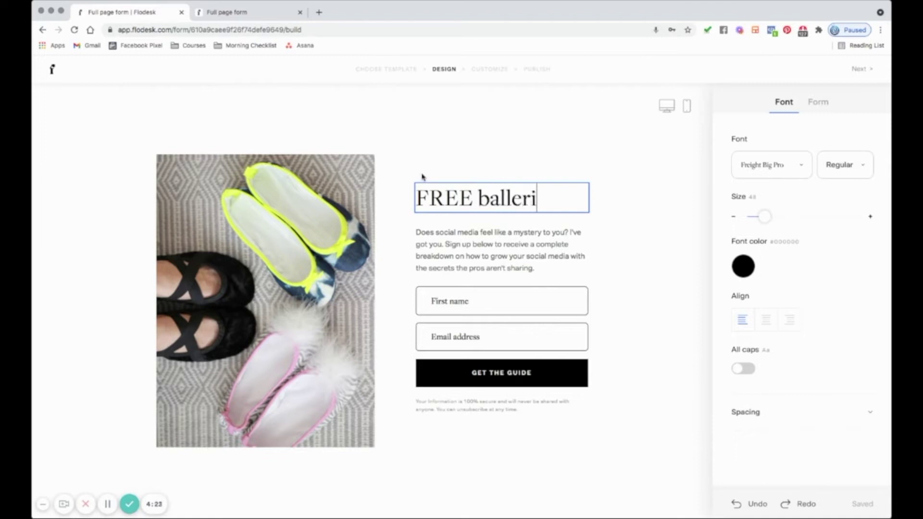
pyautogui.write('na Slipper')
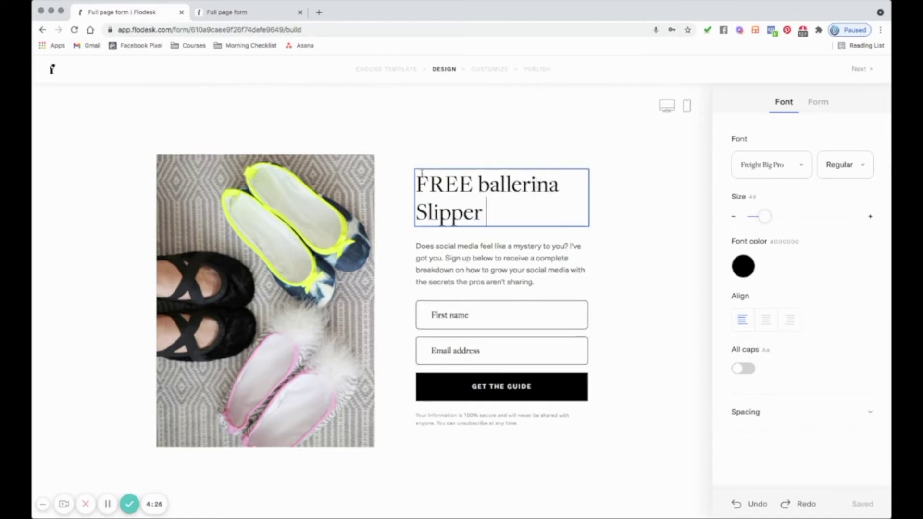
pyautogui.write(' pattern')
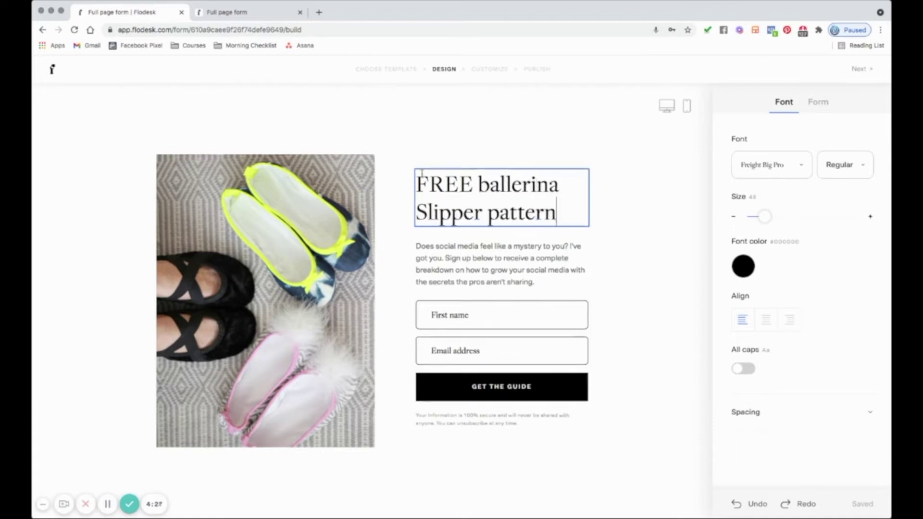
pyautogui.click(463, 264)
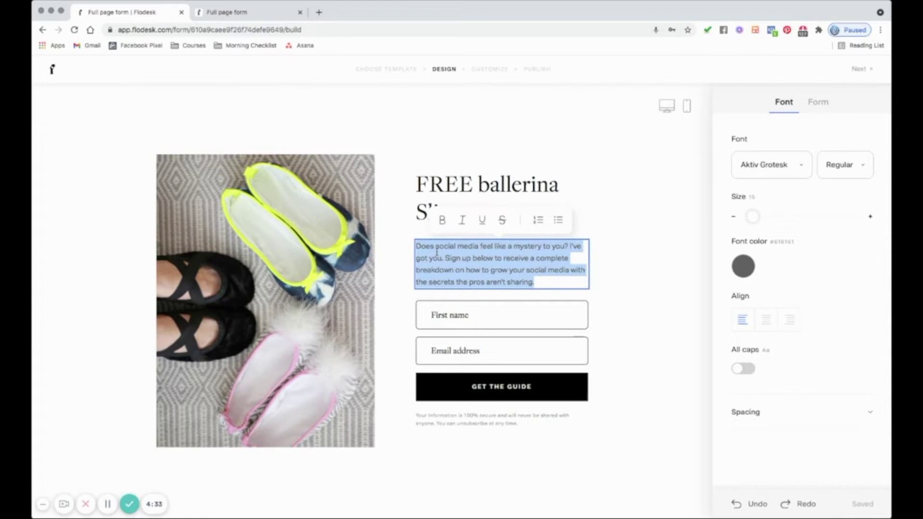
pyautogui.write('Grab m')
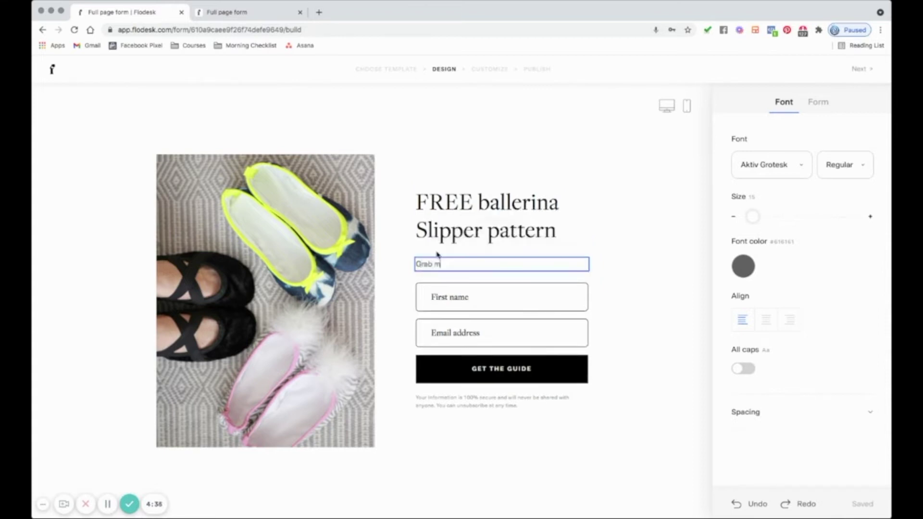
pyautogui.write('y free ballerina slipper patte')
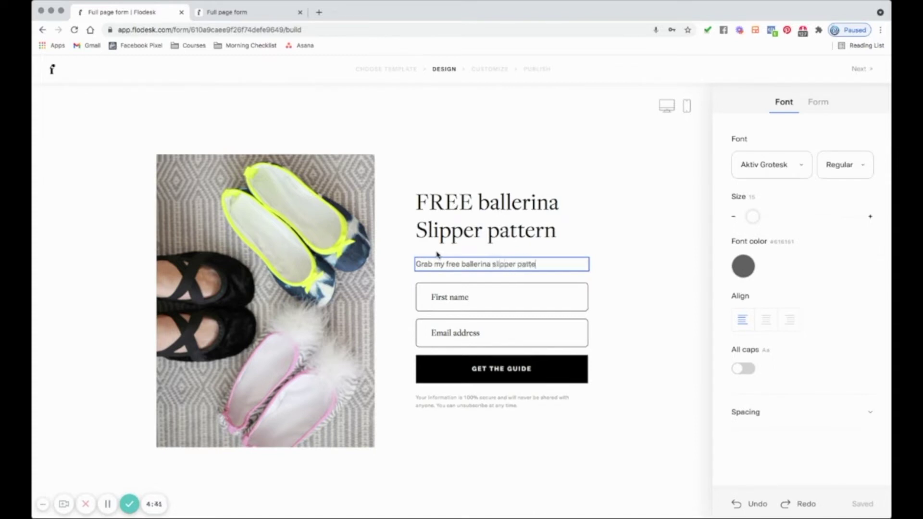
pyautogui.write('rn and m')
pyautogui.write('ake these')
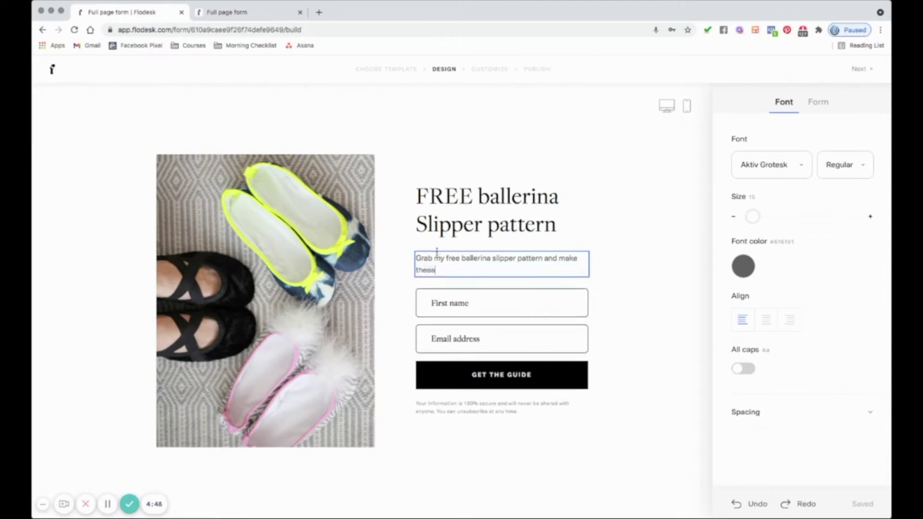
pyautogui.write('s adorable - and giftable- slippers.')
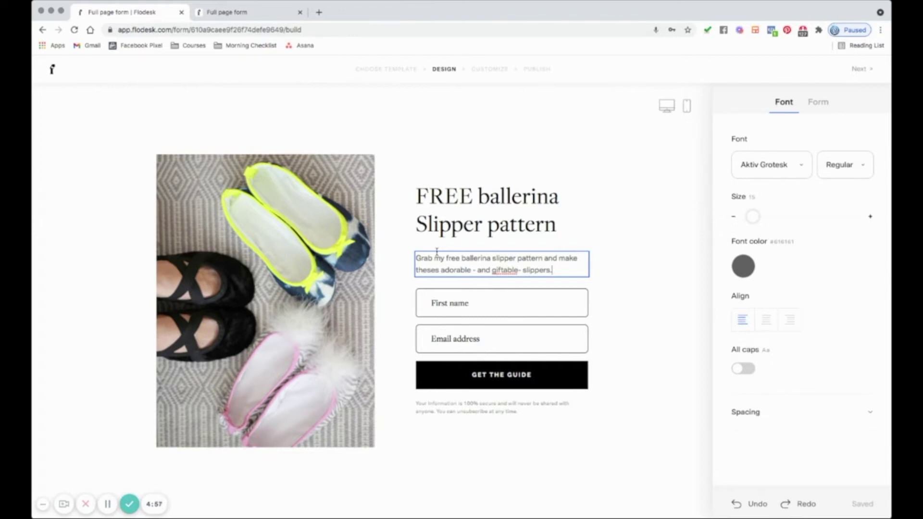
# - Try an outlined pill look on the GET THE GUIDE button, then settle on the second solid style
pyautogui.click(633, 337)
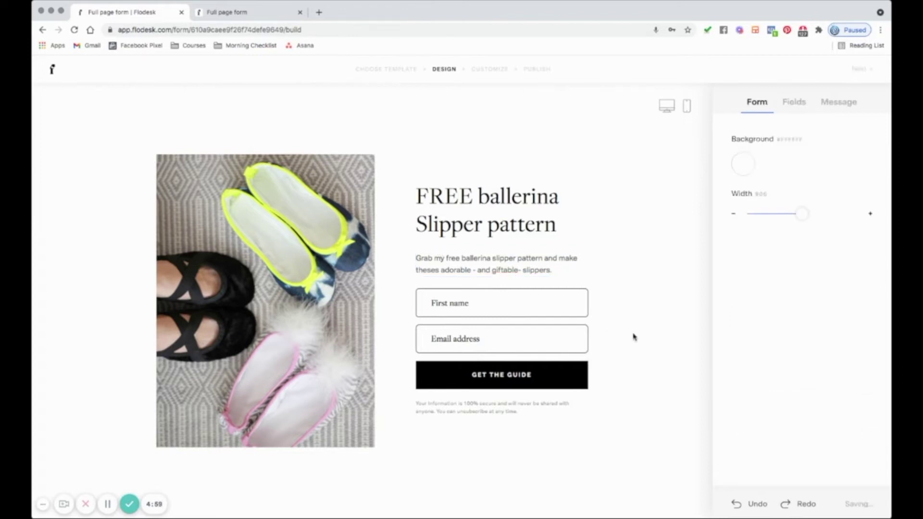
pyautogui.click(486, 312)
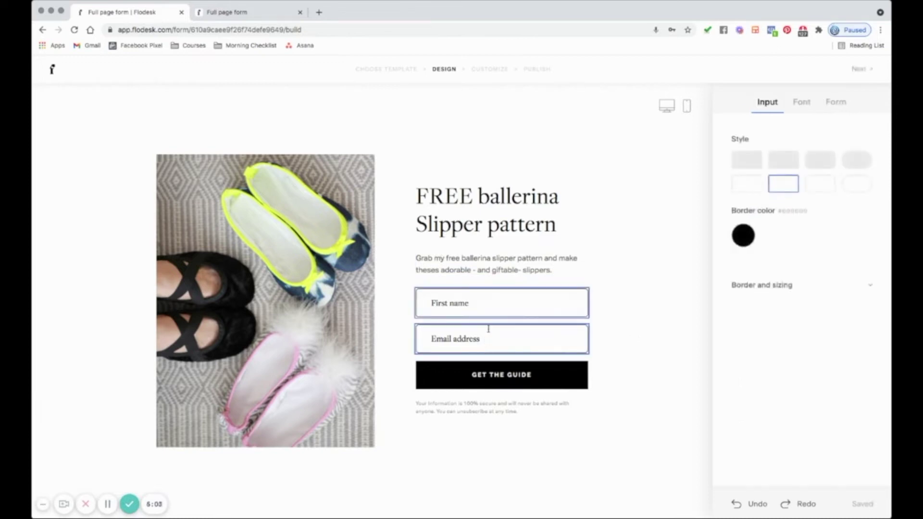
pyautogui.click(521, 383)
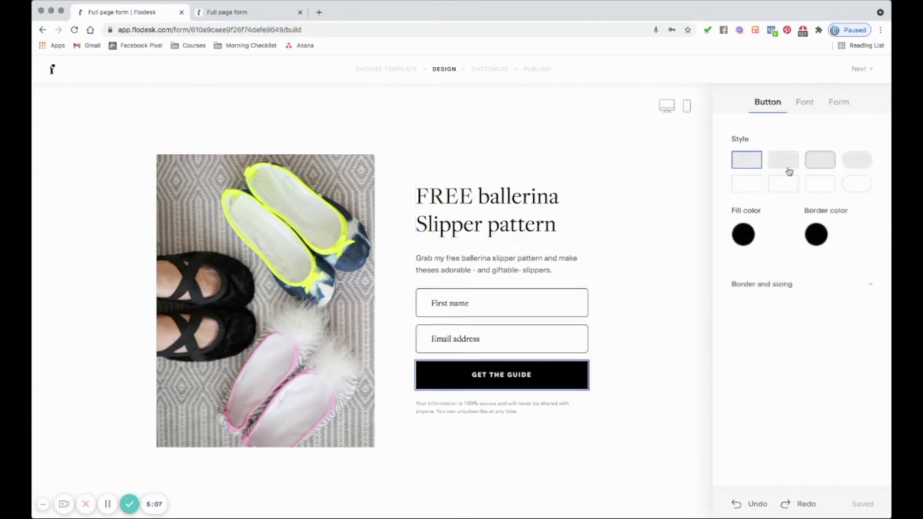
pyautogui.click(858, 184)
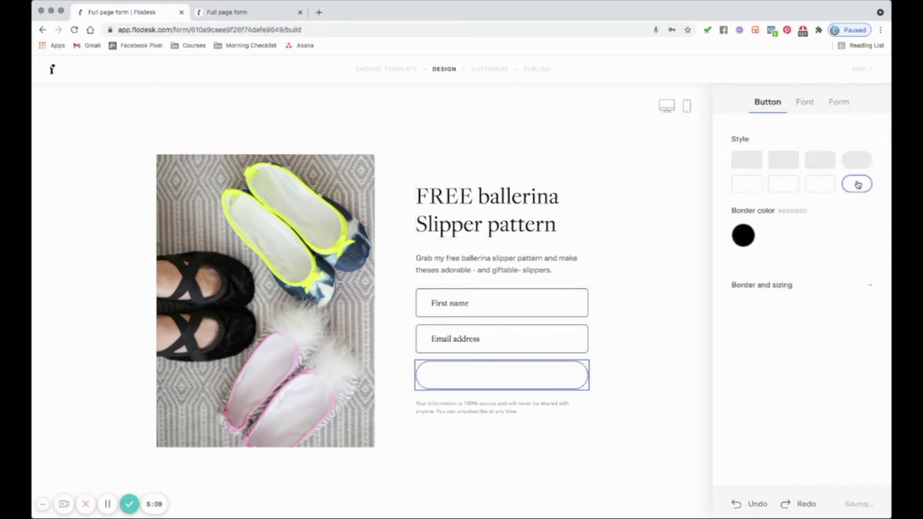
pyautogui.click(743, 161)
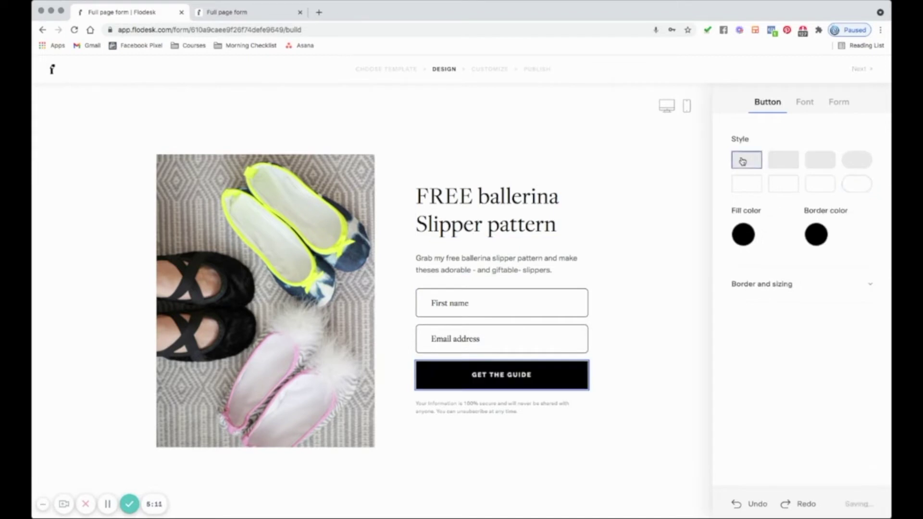
pyautogui.click(780, 164)
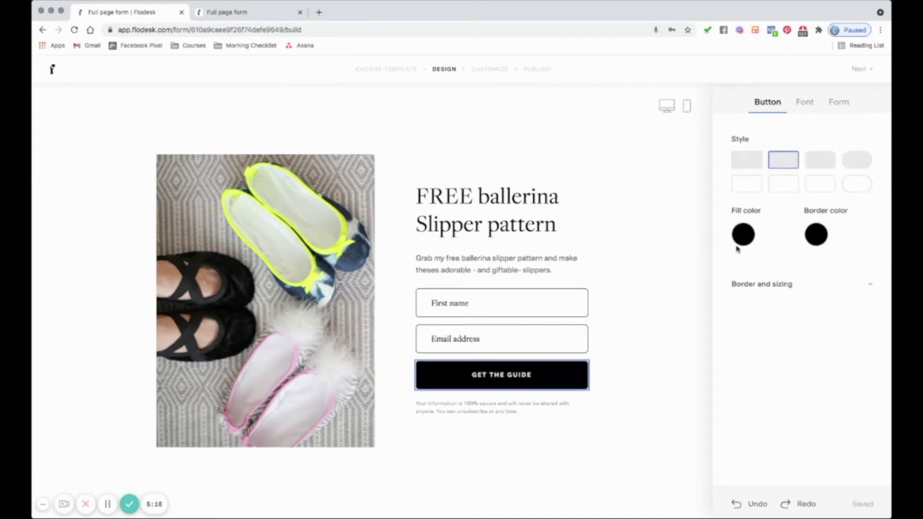
# - Review the heading font and the disclaimer and background settings, leaving them unchanged
pyautogui.click(542, 211)
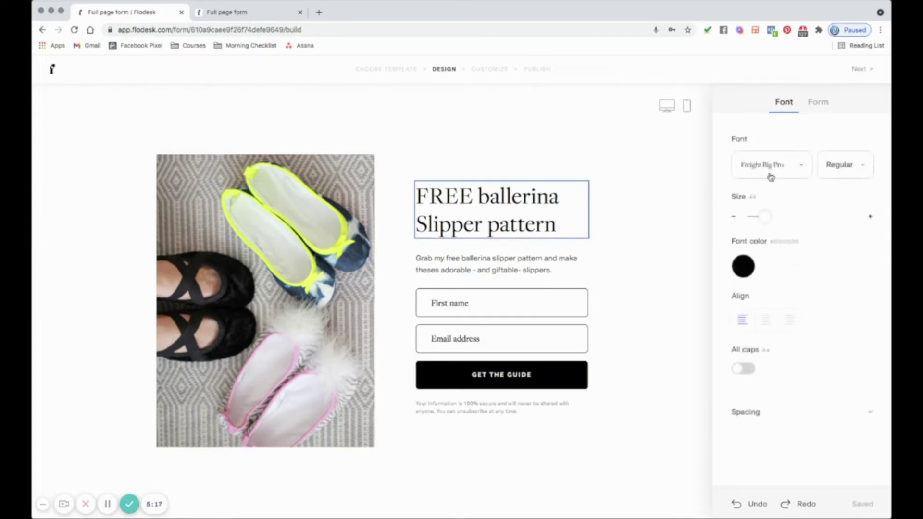
pyautogui.click(799, 166)
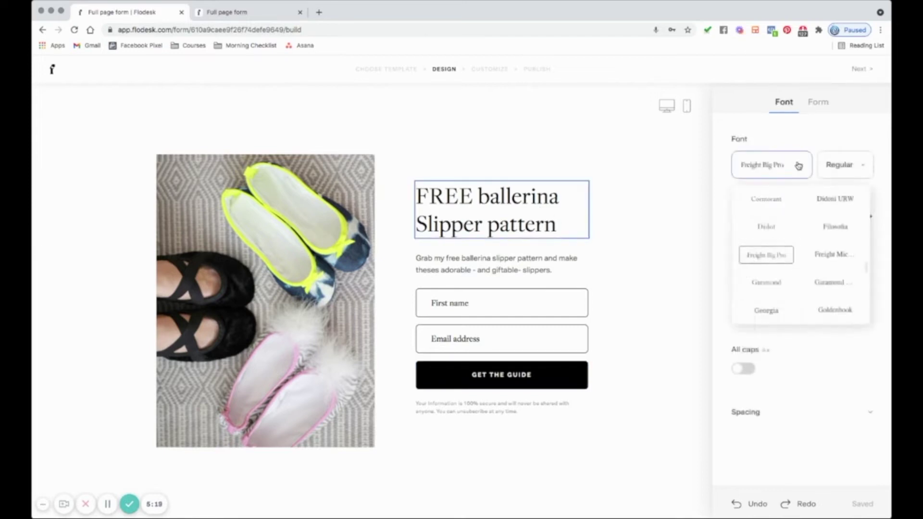
pyautogui.click(793, 167)
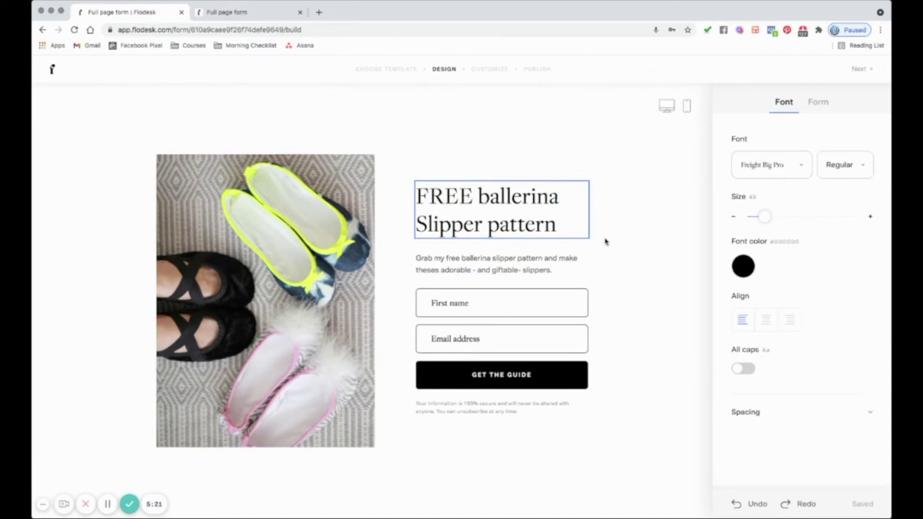
pyautogui.click(542, 412)
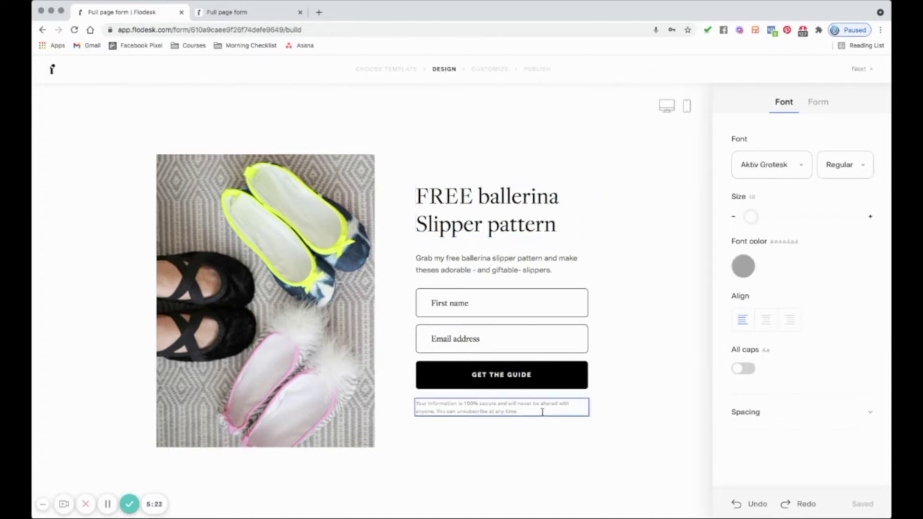
pyautogui.click(819, 102)
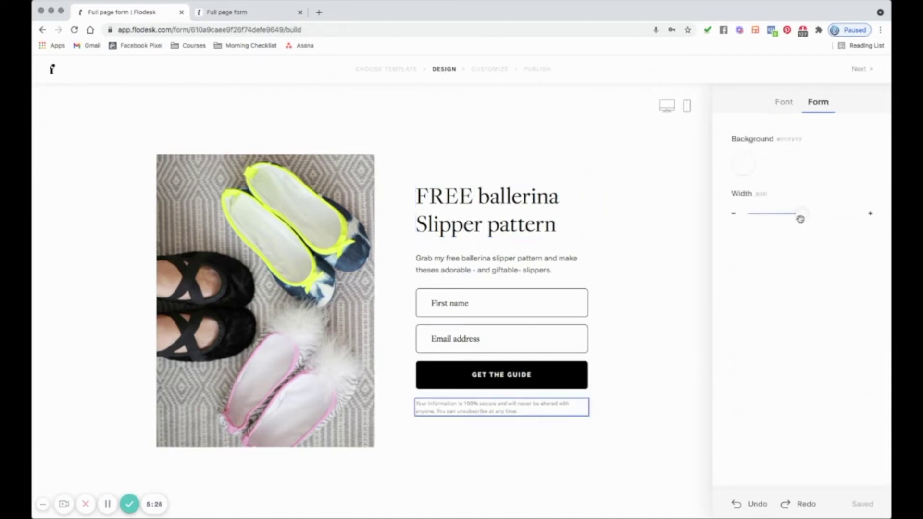
pyautogui.click(784, 103)
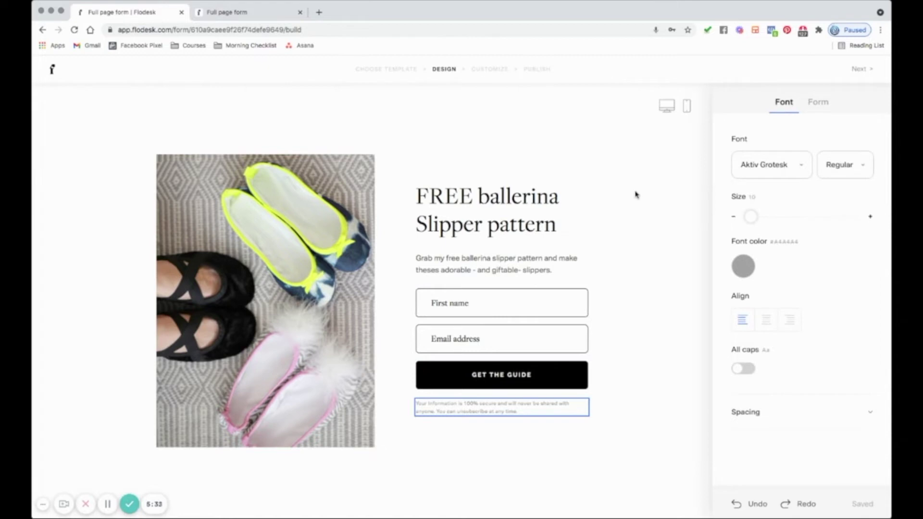
pyautogui.click(687, 108)
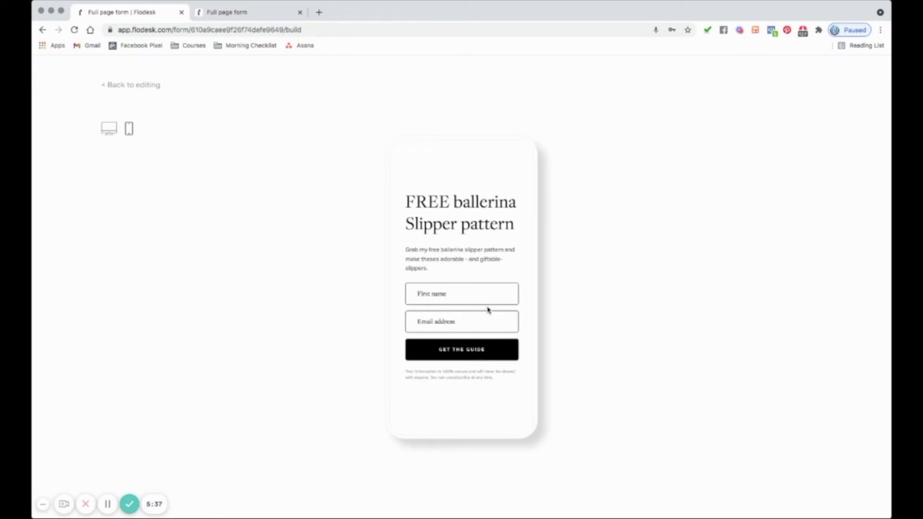
pyautogui.click(109, 129)
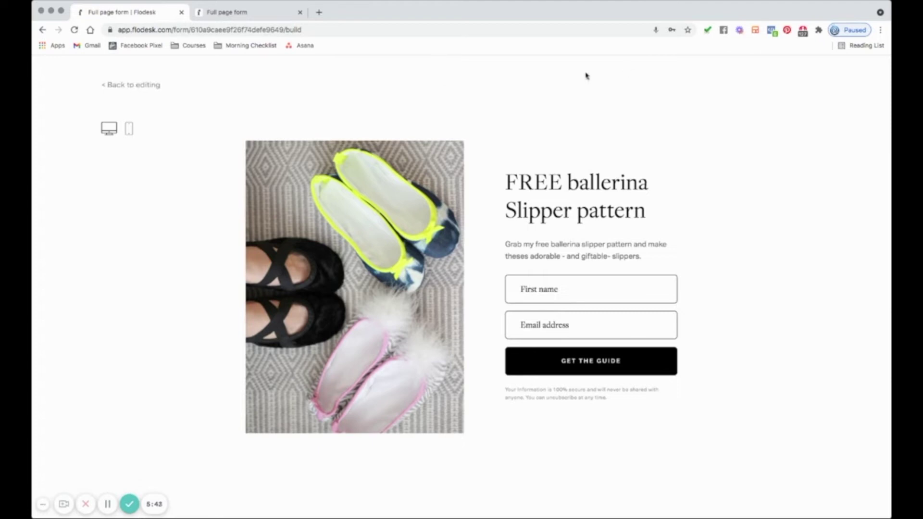
pyautogui.click(140, 85)
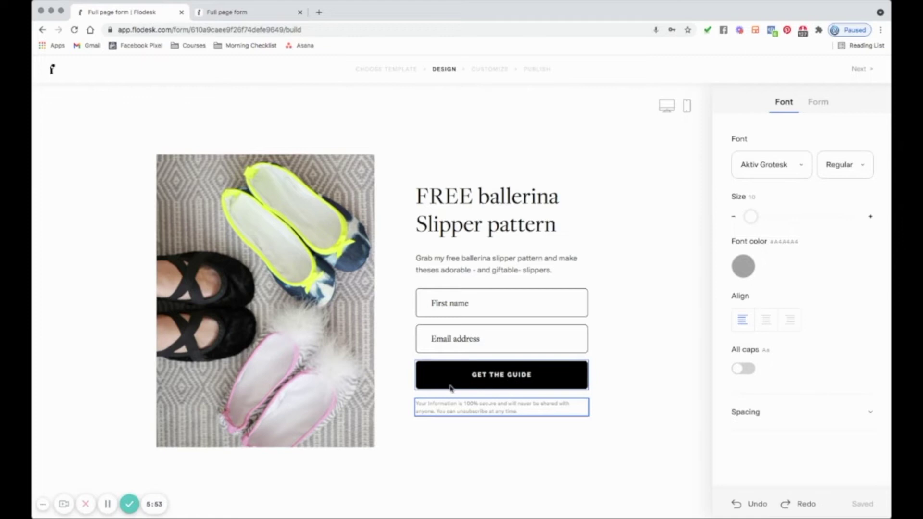
pyautogui.click(488, 372)
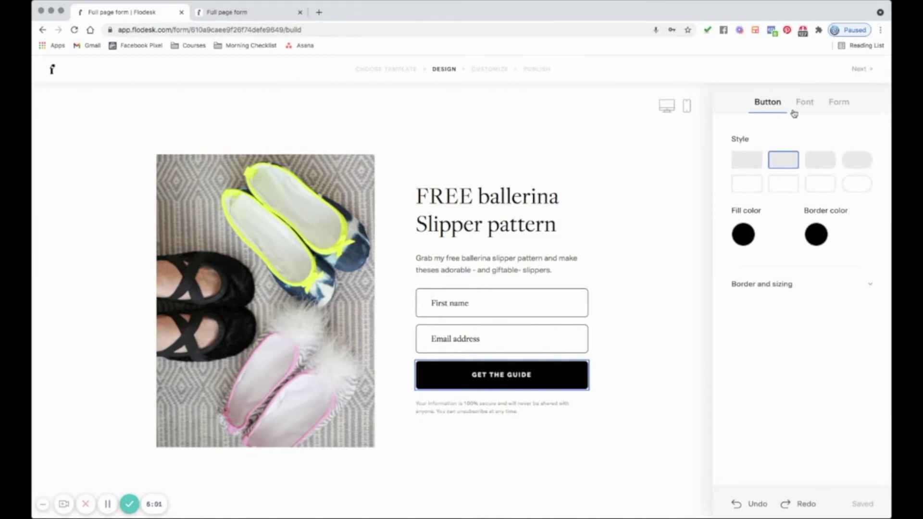
pyautogui.click(858, 70)
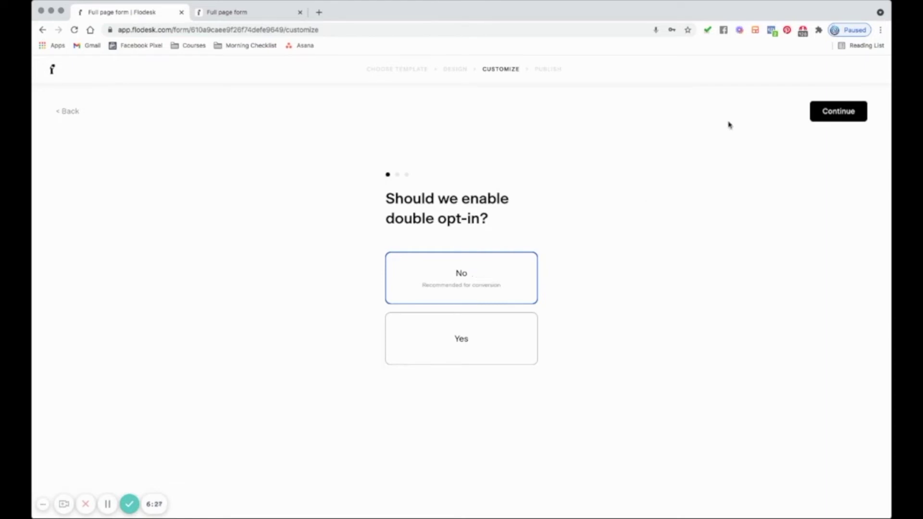
# - Keep double opt-in set to No and choose Do not notify me for new opt-ins
pyautogui.click(827, 118)
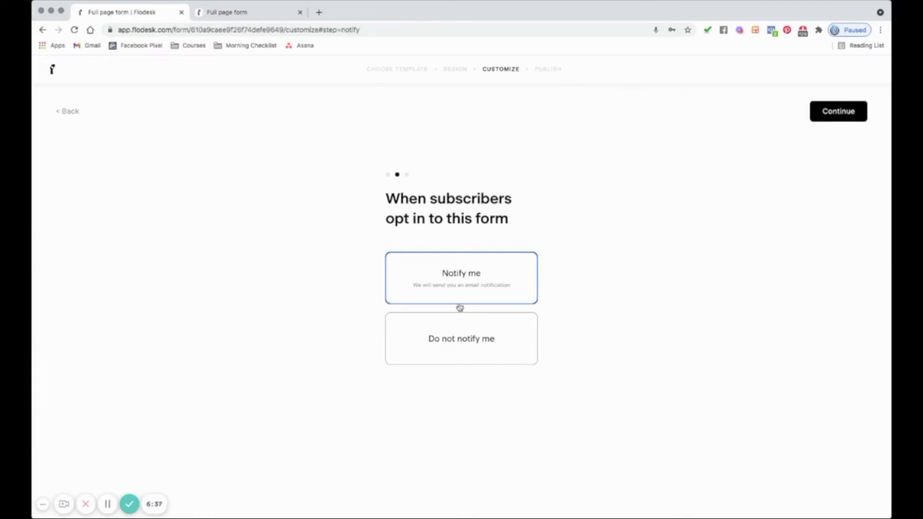
pyautogui.click(449, 344)
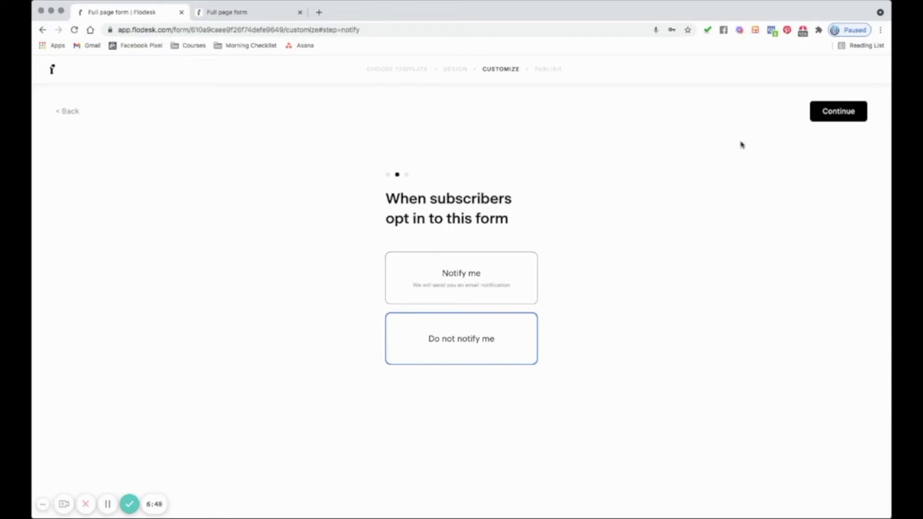
pyautogui.click(839, 112)
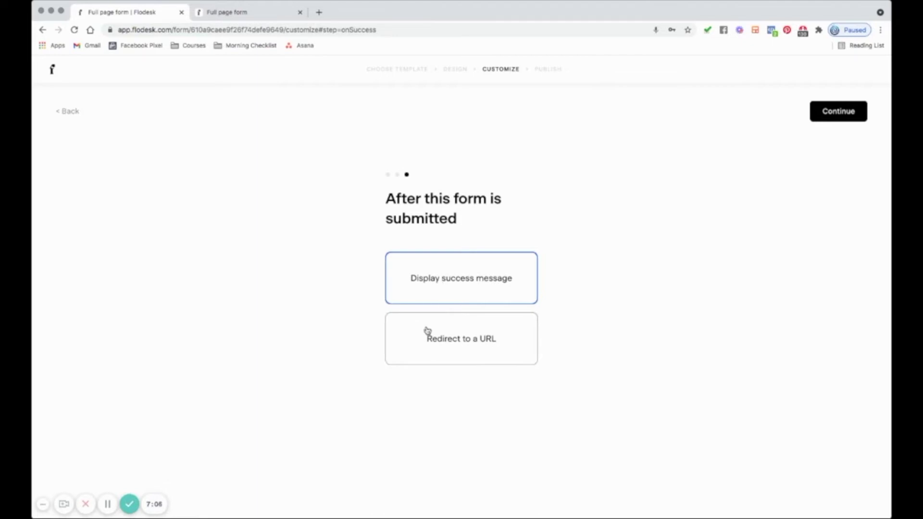
# - Try Redirect to a URL, go back to Display success message, and publish the form
pyautogui.click(427, 343)
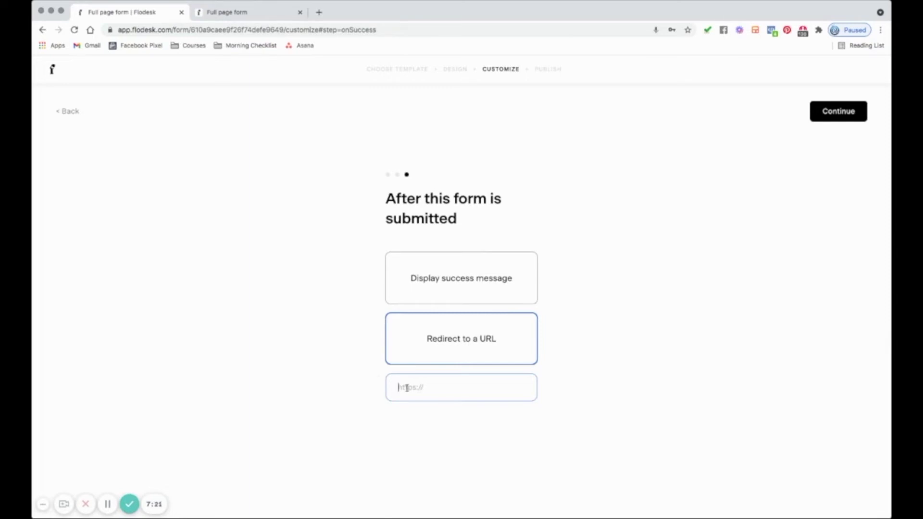
pyautogui.click(434, 282)
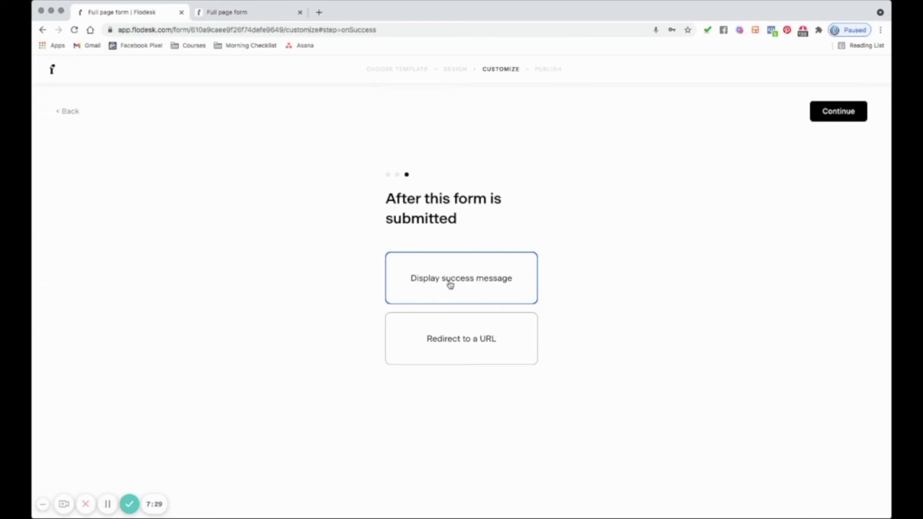
pyautogui.click(835, 115)
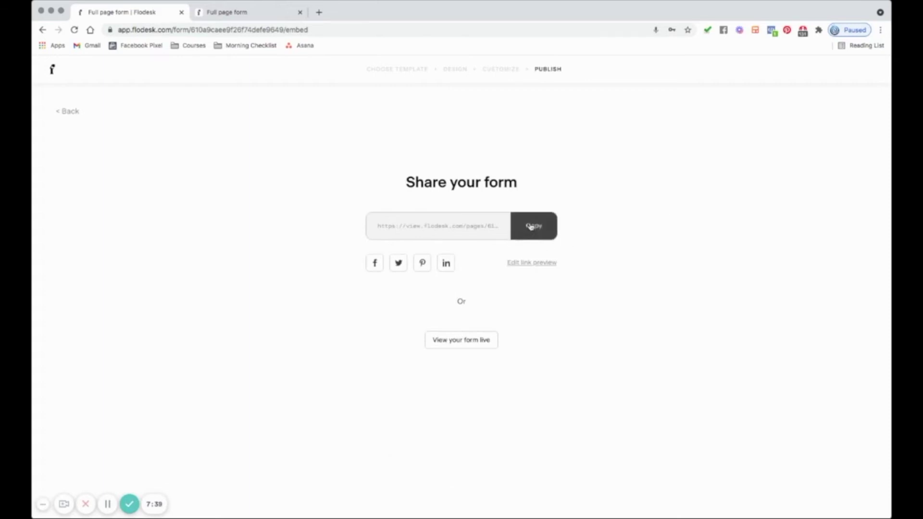
pyautogui.click(525, 264)
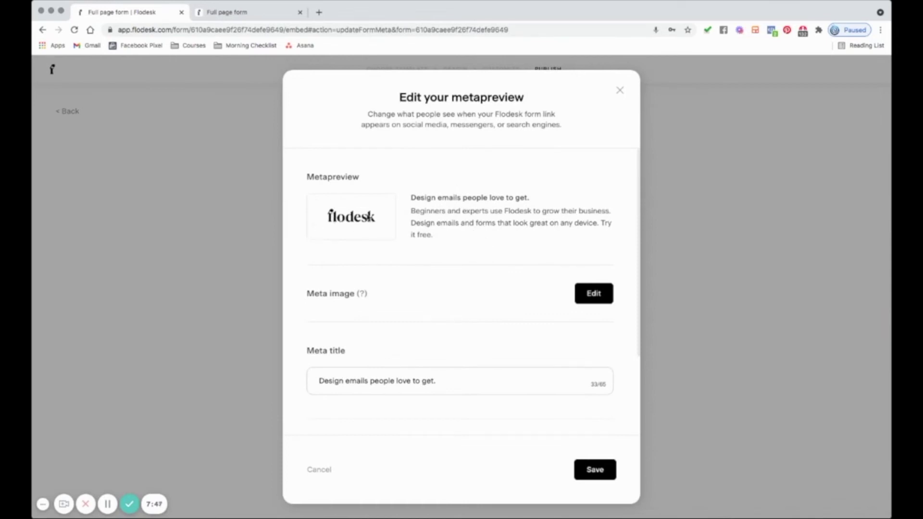
# - Replace the meta title with 'Grab my FREE ballerina slipepr pattern' and save the link preview settings
pyautogui.click(368, 381)
pyautogui.press('super+a')
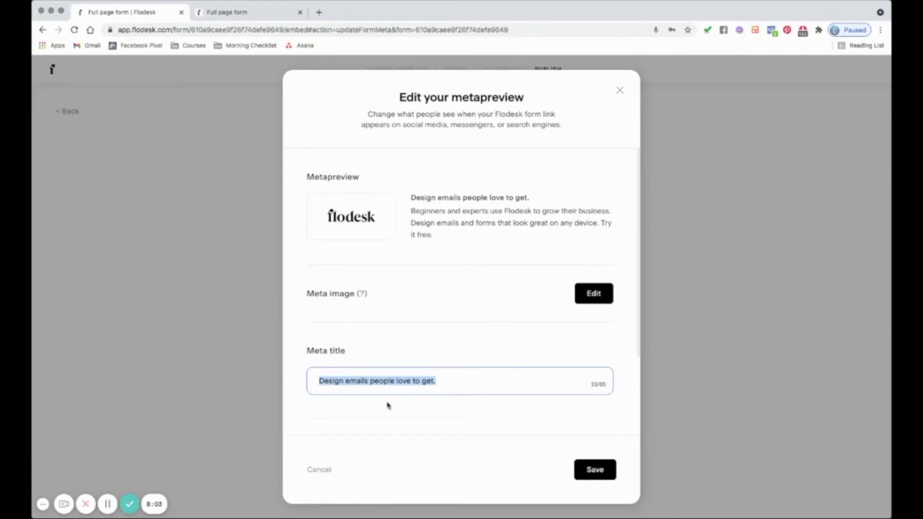
pyautogui.write('Grab my ')
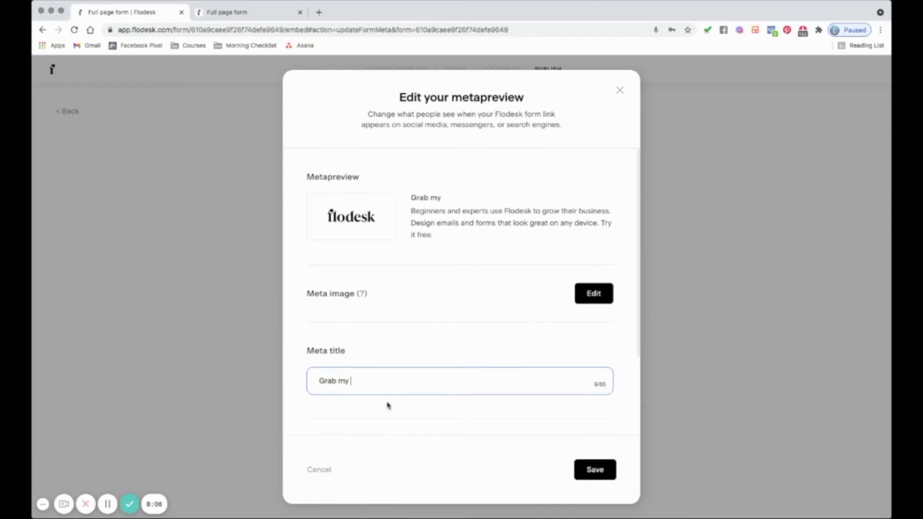
pyautogui.write('FREE balle')
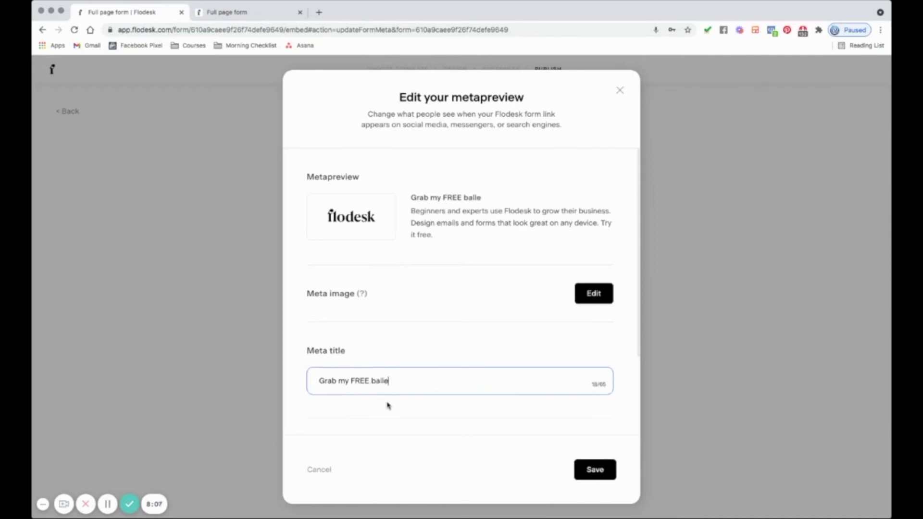
pyautogui.write('rina slipepr pattern')
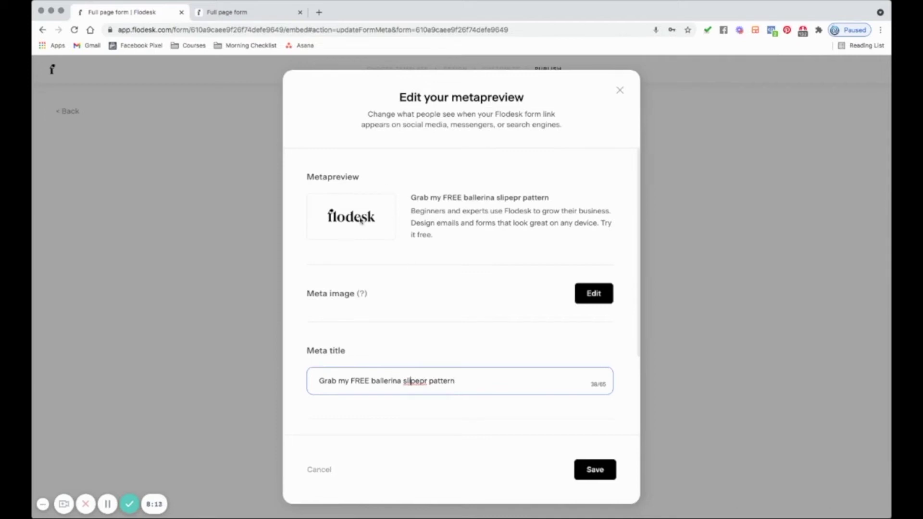
pyautogui.click(596, 295)
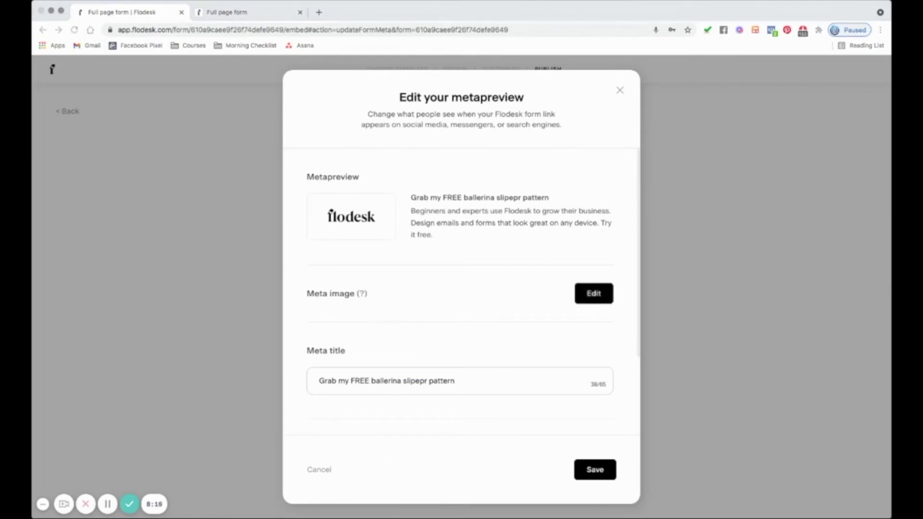
pyautogui.click(615, 390)
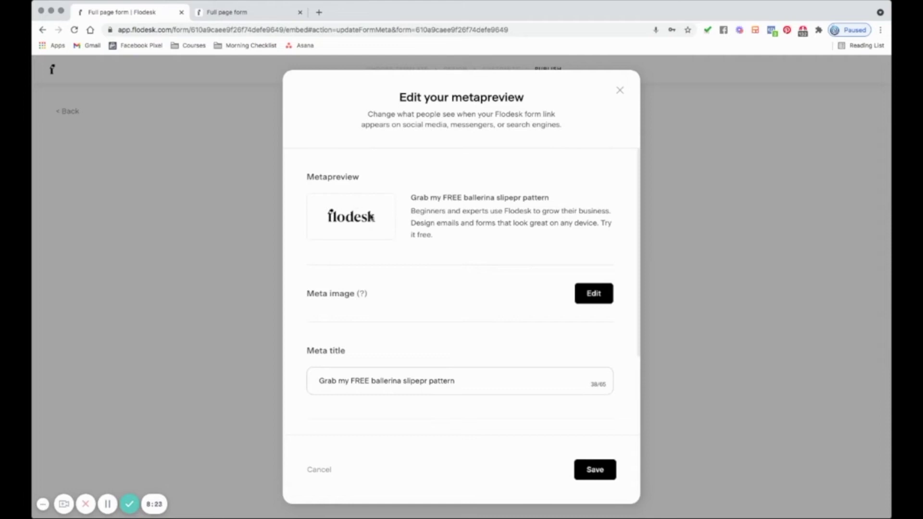
pyautogui.click(594, 470)
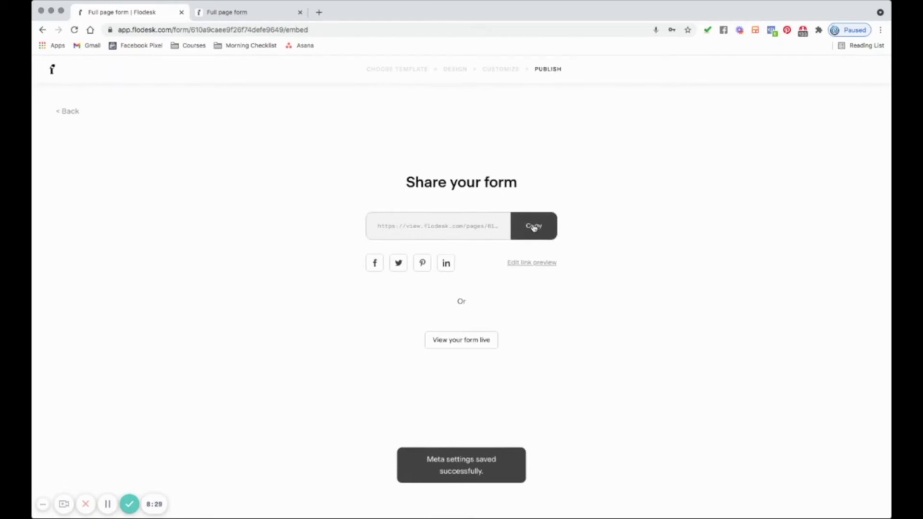
# - Copy the form's share link, check the live ballerina form, then go to My workflows
pyautogui.click(513, 228)
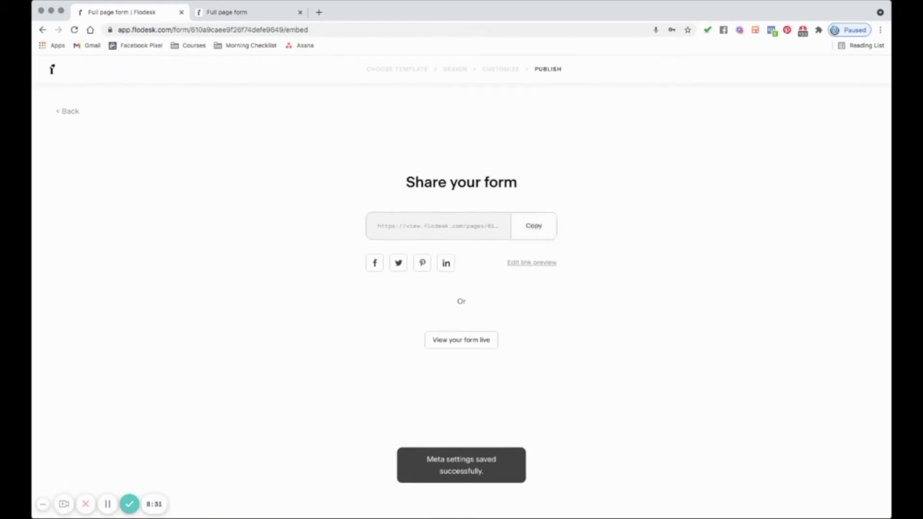
pyautogui.click(281, 13)
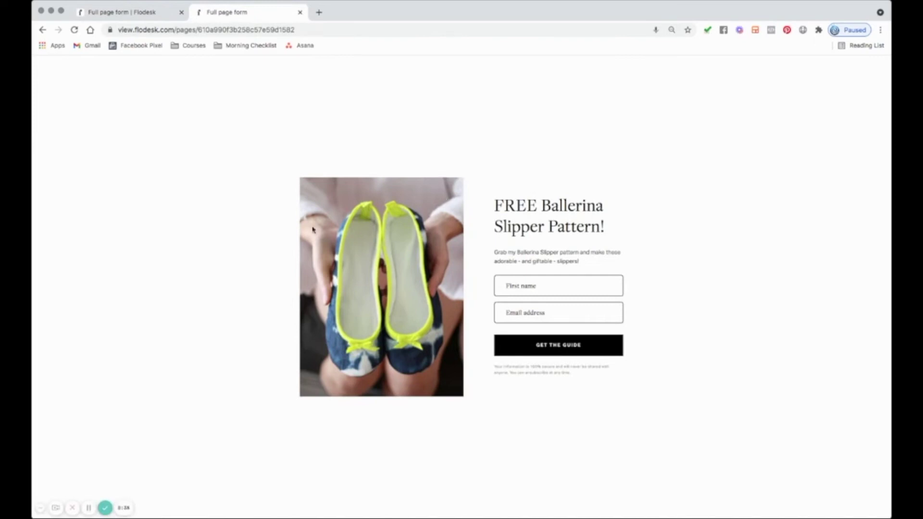
pyautogui.click(145, 15)
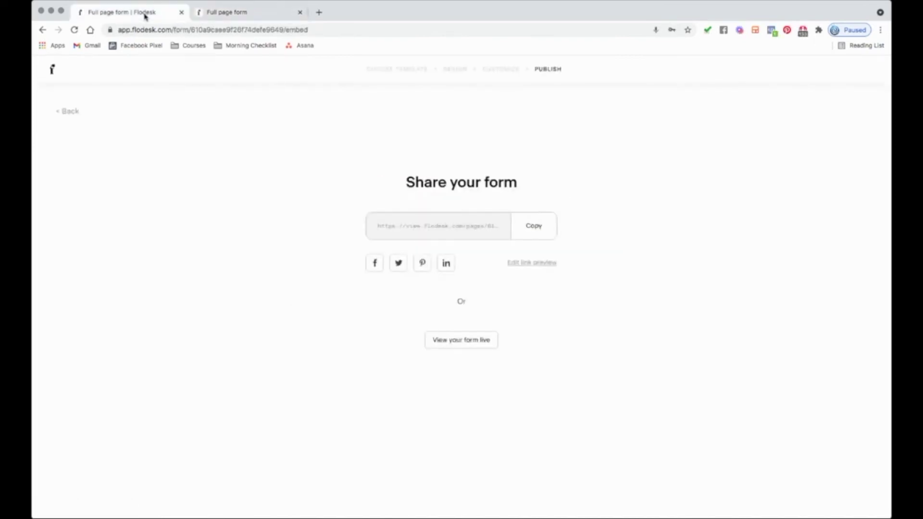
pyautogui.click(52, 71)
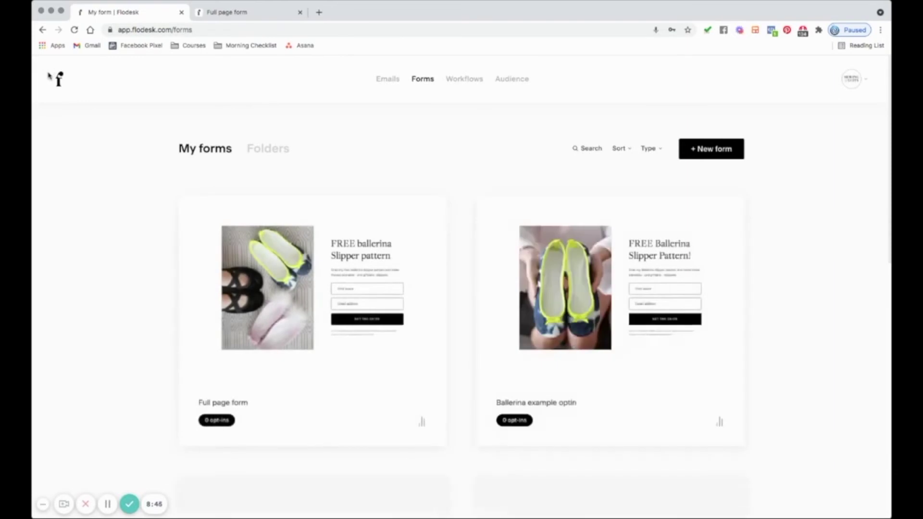
pyautogui.click(463, 79)
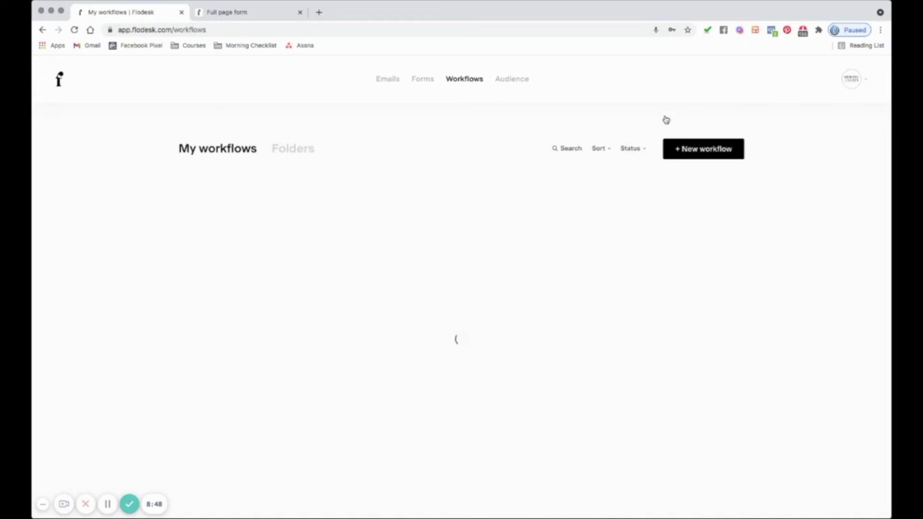
# - Start a new workflow and open the Lead Magnet Delivery template's details to customize it
pyautogui.click(701, 151)
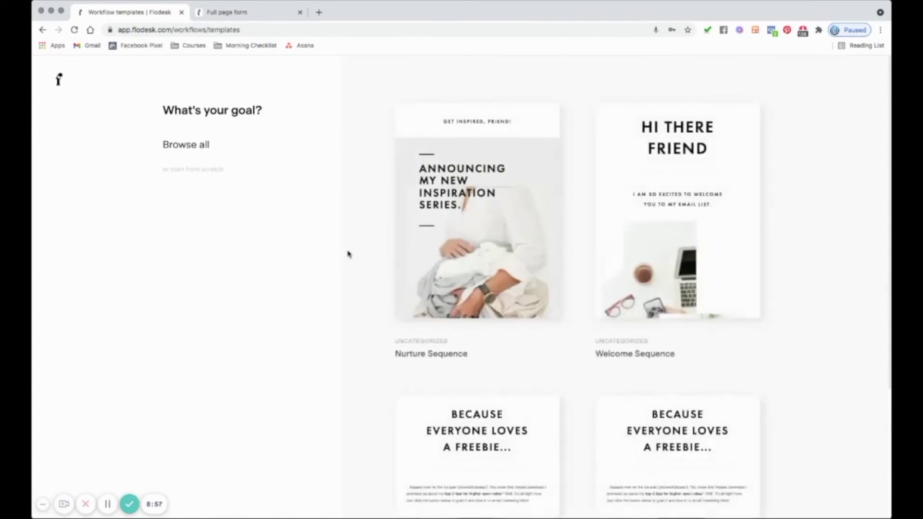
pyautogui.scroll(-4, 449, 303)
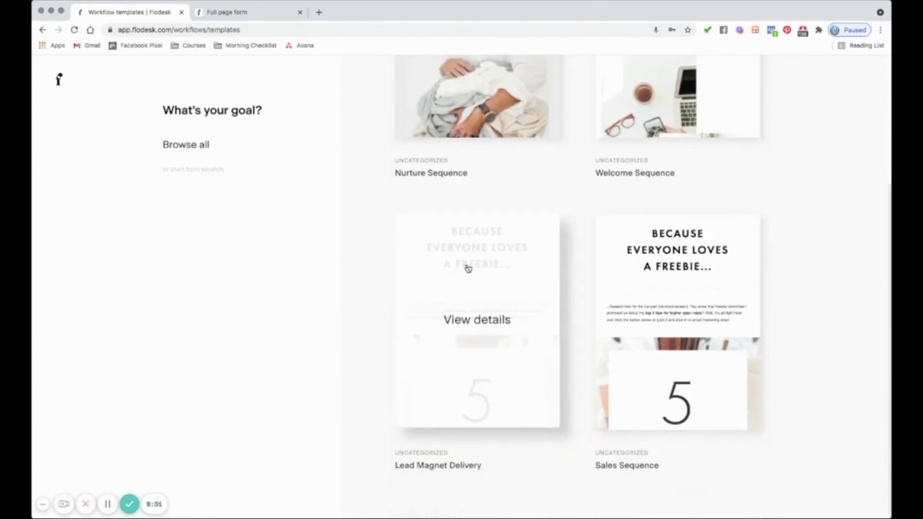
pyautogui.scroll(4, 813, 321)
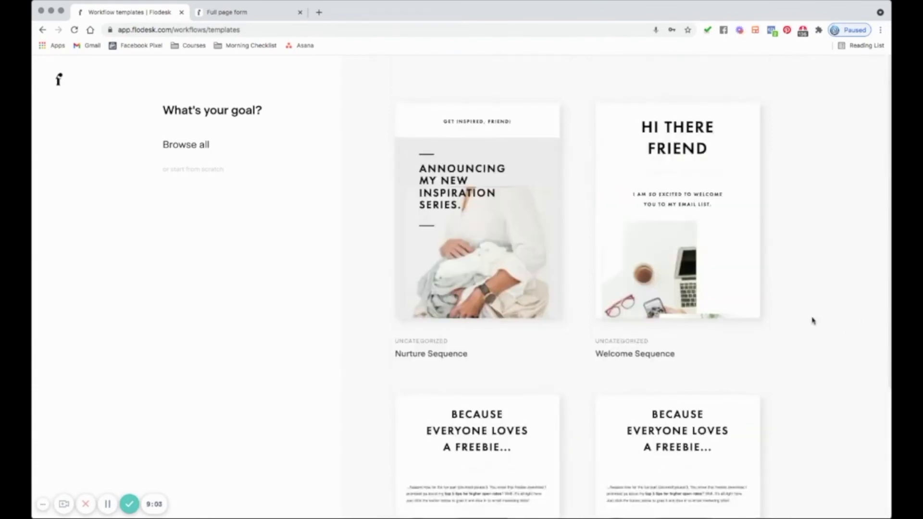
pyautogui.scroll(-4, 812, 320)
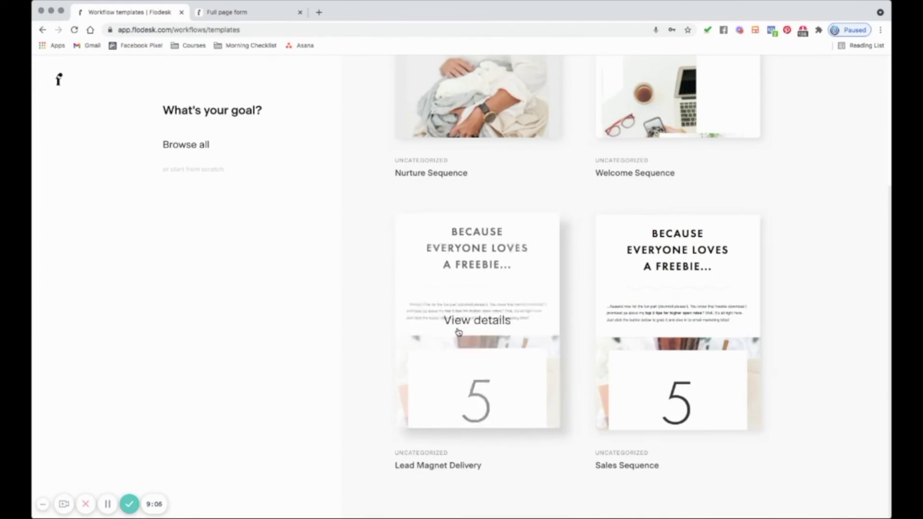
pyautogui.click(459, 338)
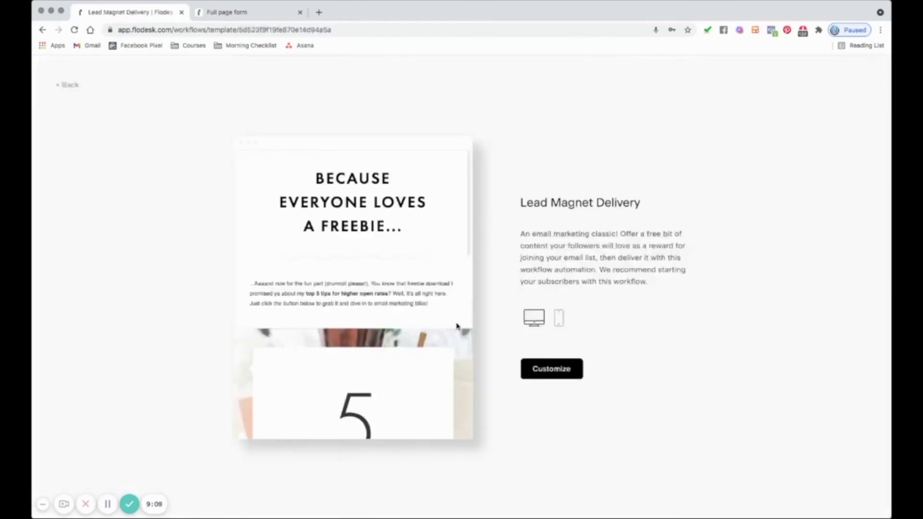
pyautogui.scroll(-10, 369, 308)
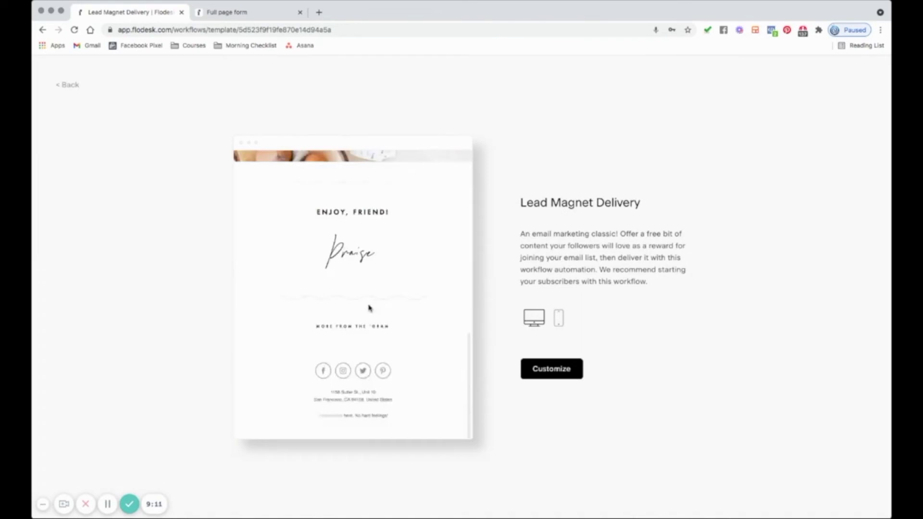
pyautogui.scroll(10, 369, 308)
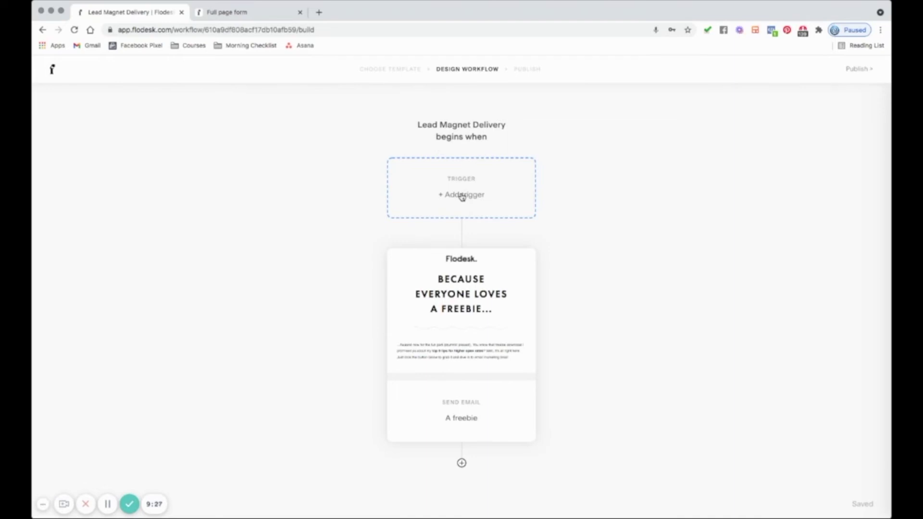
# - Trigger the workflow when subscribers join the OPT IN: Ballerina slipper example segment, then open the freebie email
pyautogui.click(462, 197)
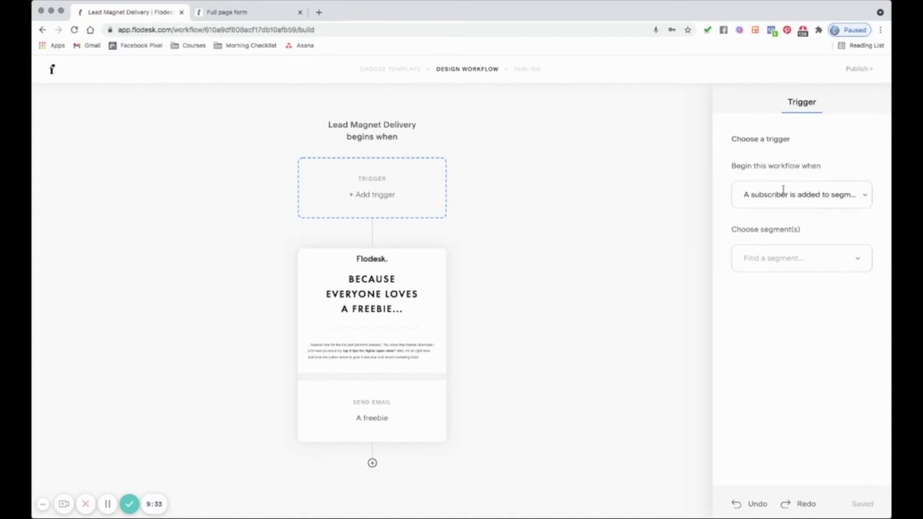
pyautogui.click(865, 196)
pyautogui.click(832, 243)
pyautogui.click(806, 259)
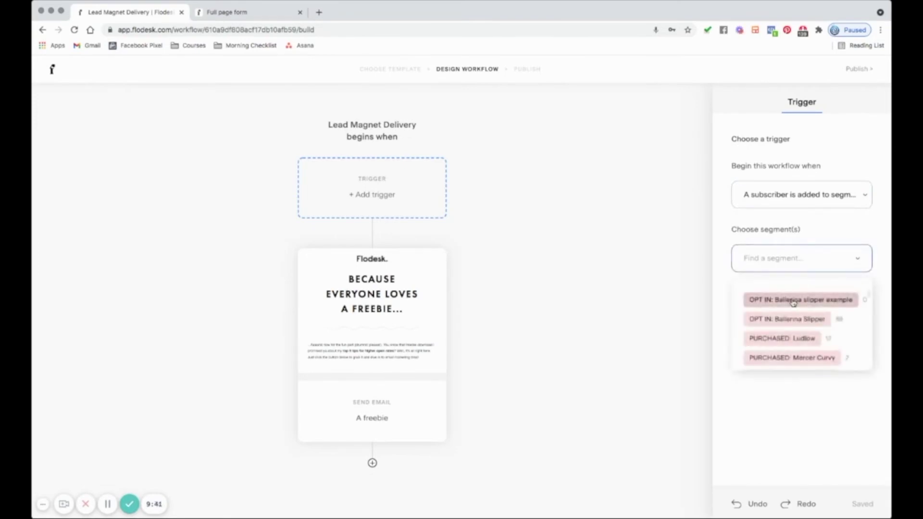
pyautogui.click(794, 301)
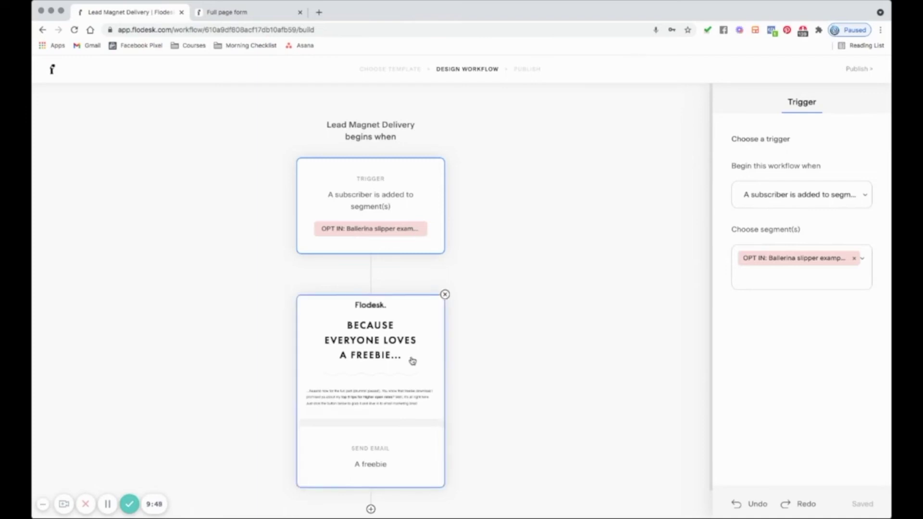
pyautogui.scroll(-1, 413, 361)
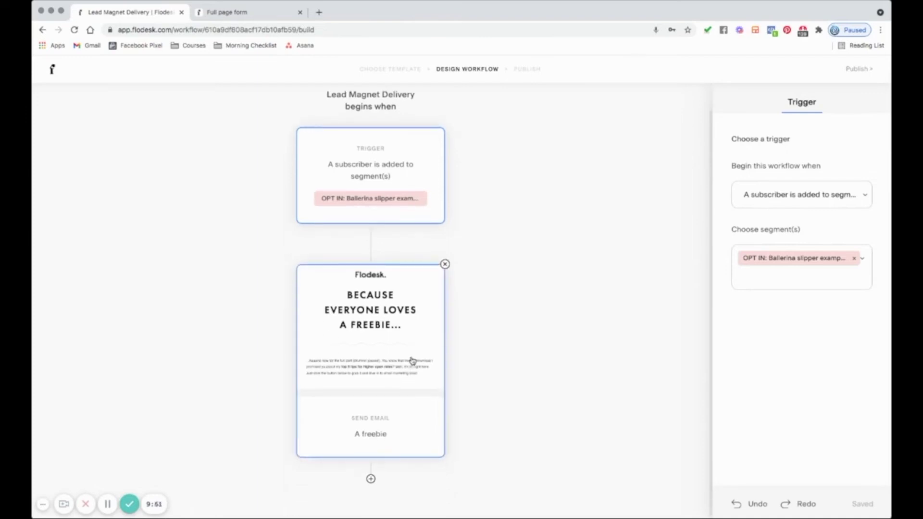
pyautogui.click(373, 348)
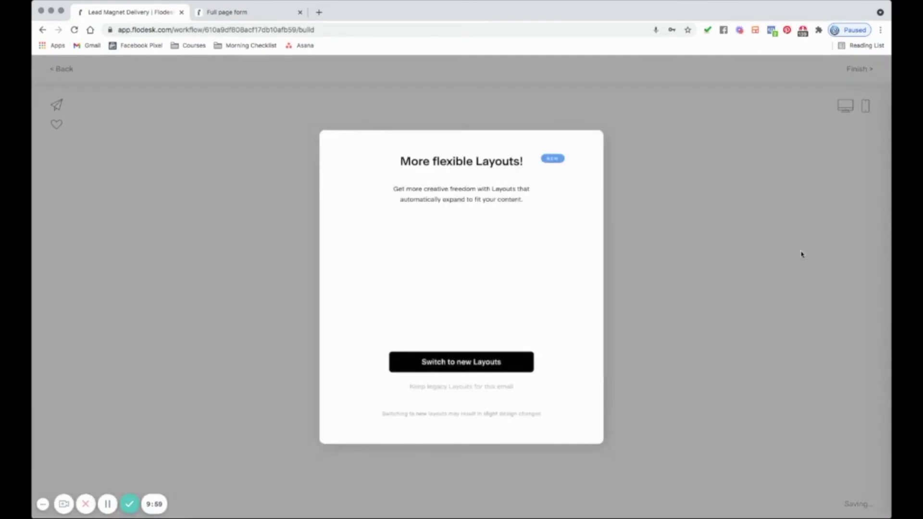
# - Keep the existing layouts and switch the Click to Download button's link to an attached file
pyautogui.click(454, 388)
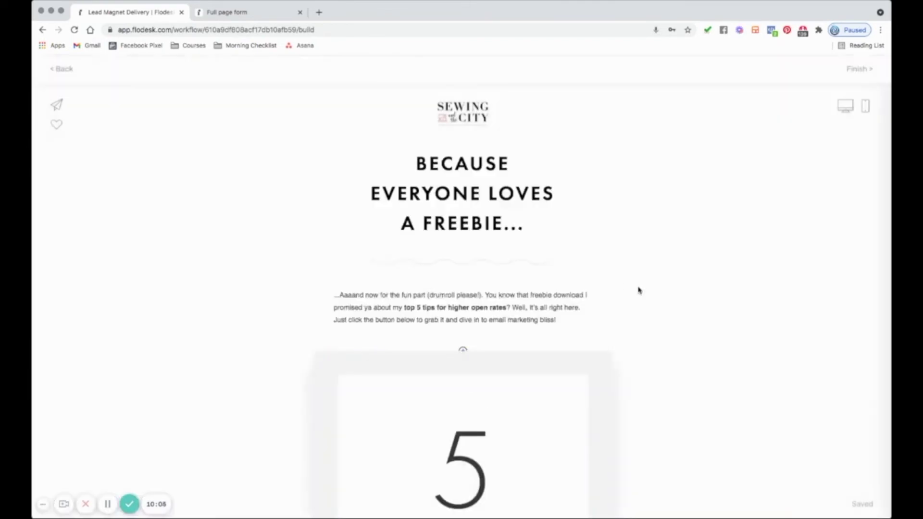
pyautogui.click(473, 195)
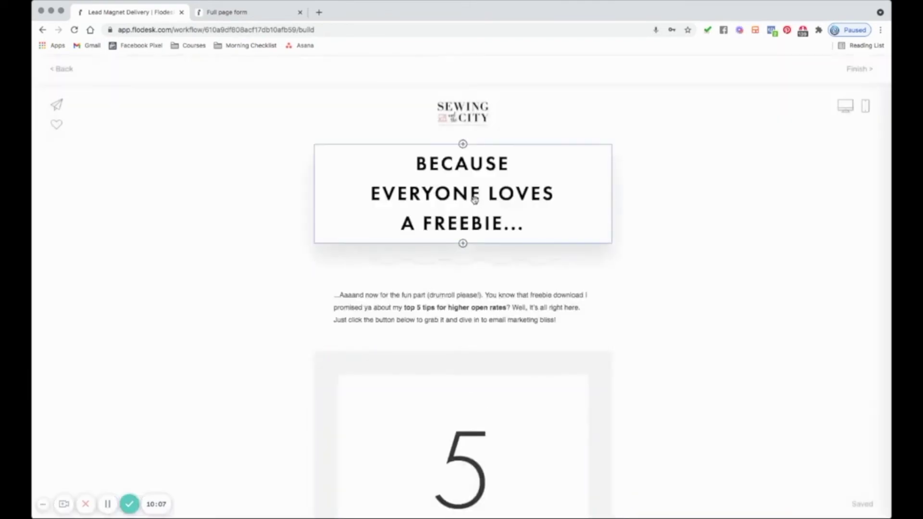
pyautogui.click(508, 317)
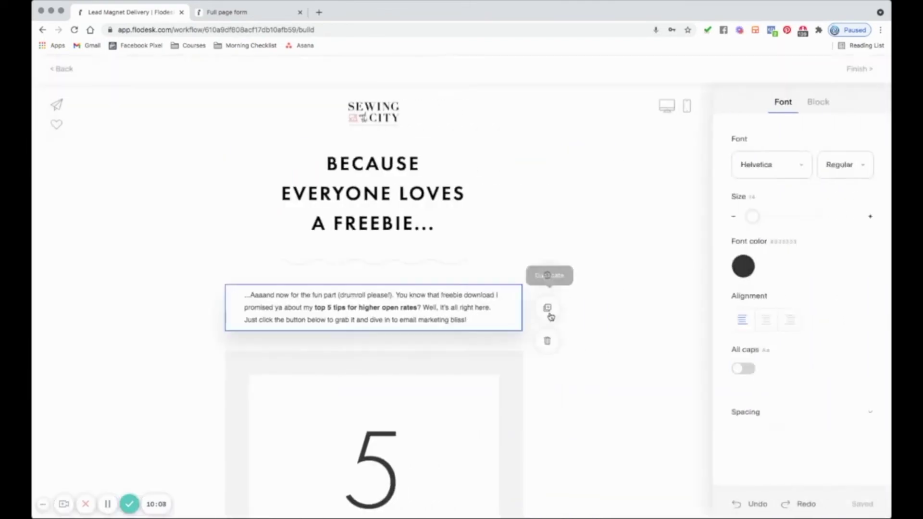
pyautogui.click(647, 310)
pyautogui.scroll(-5, 464, 332)
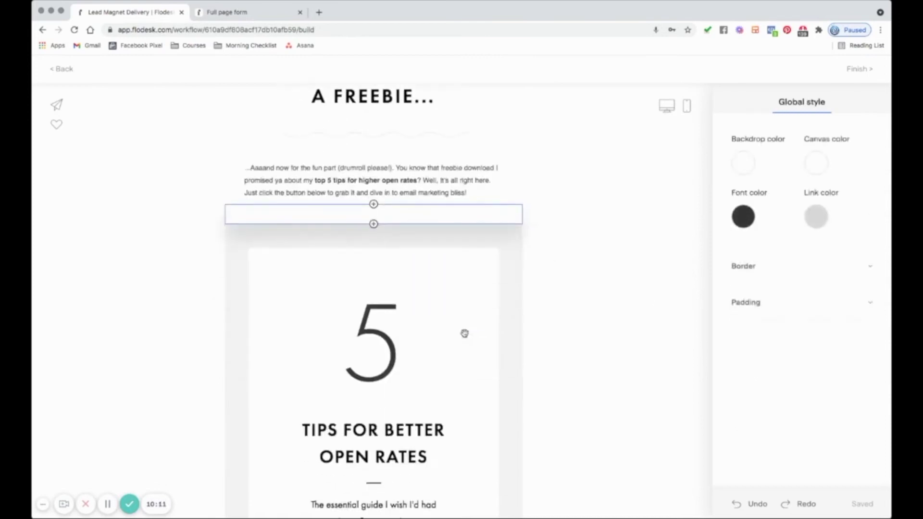
pyautogui.scroll(-2, 464, 332)
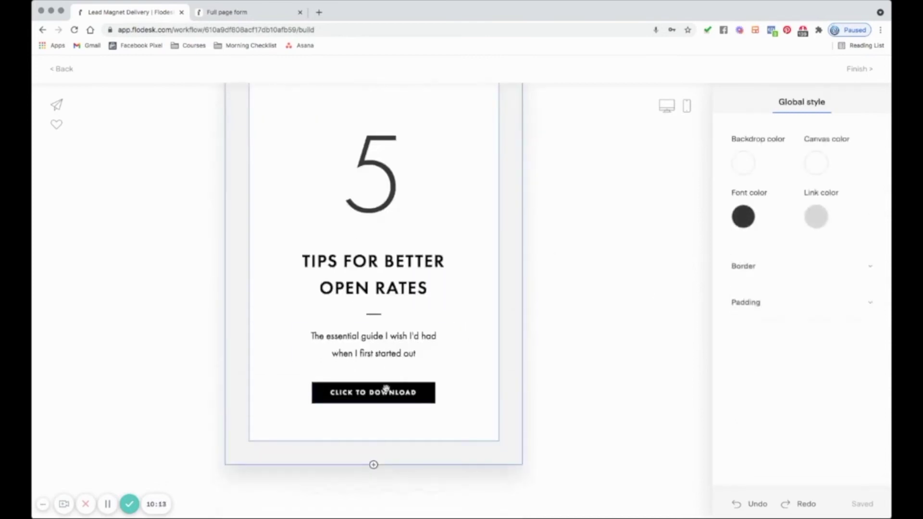
pyautogui.click(373, 392)
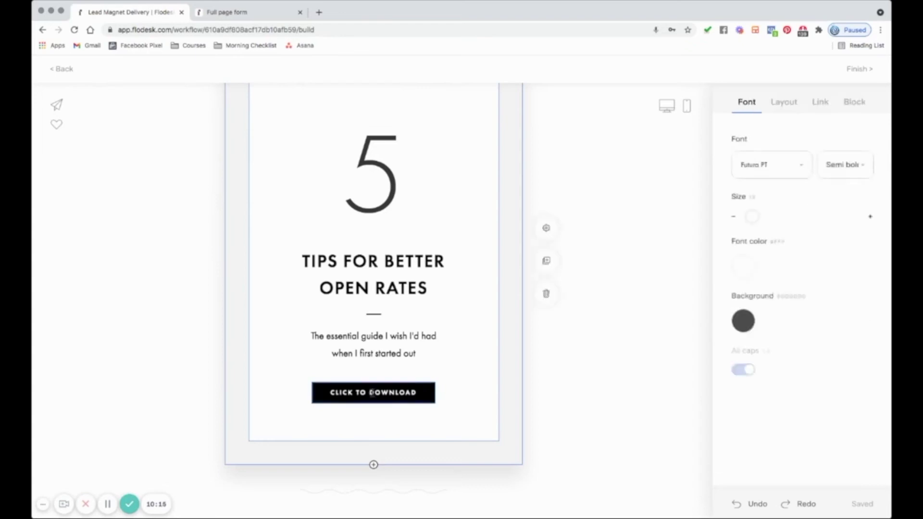
pyautogui.click(821, 103)
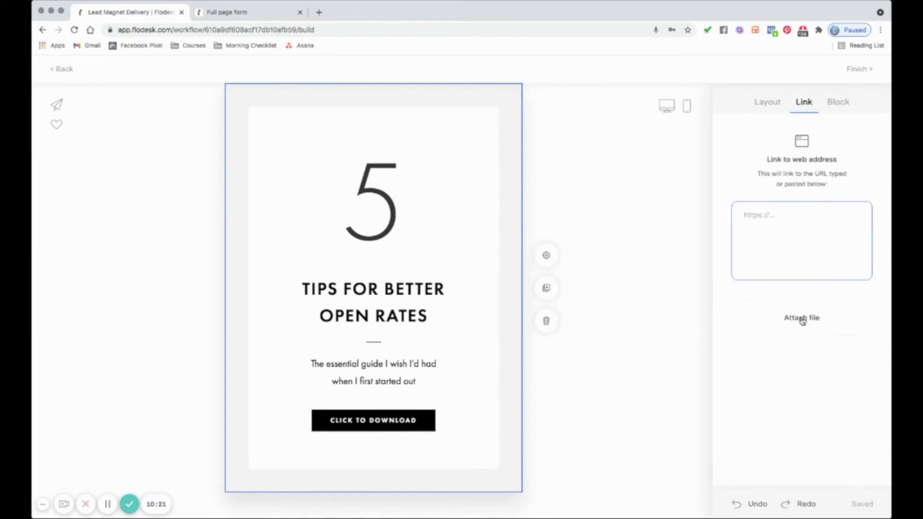
pyautogui.click(801, 319)
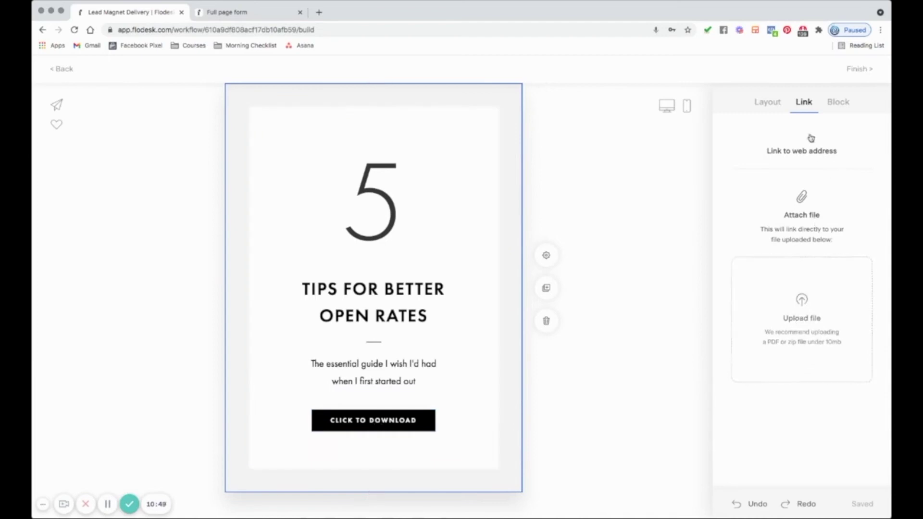
# - Deselect the button, review the freebie email, and finish editing to return to the workflow map
pyautogui.click(653, 292)
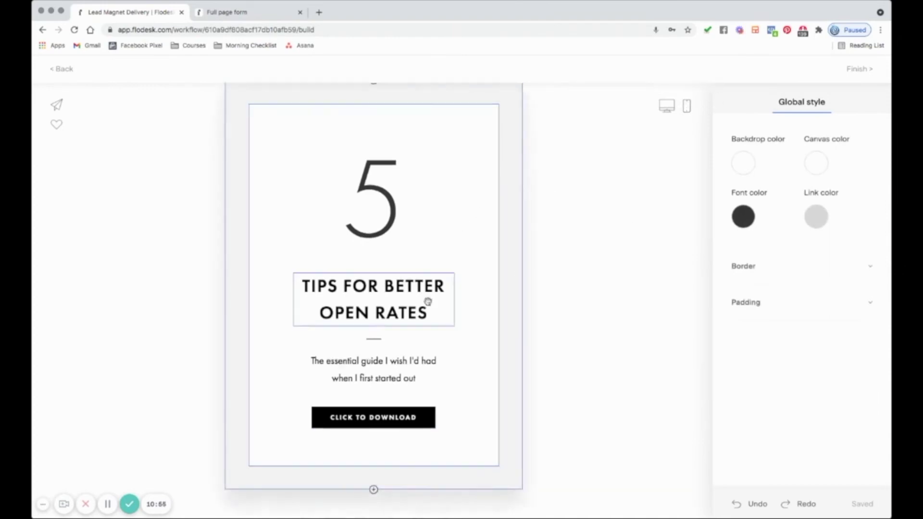
pyautogui.scroll(-8, 427, 303)
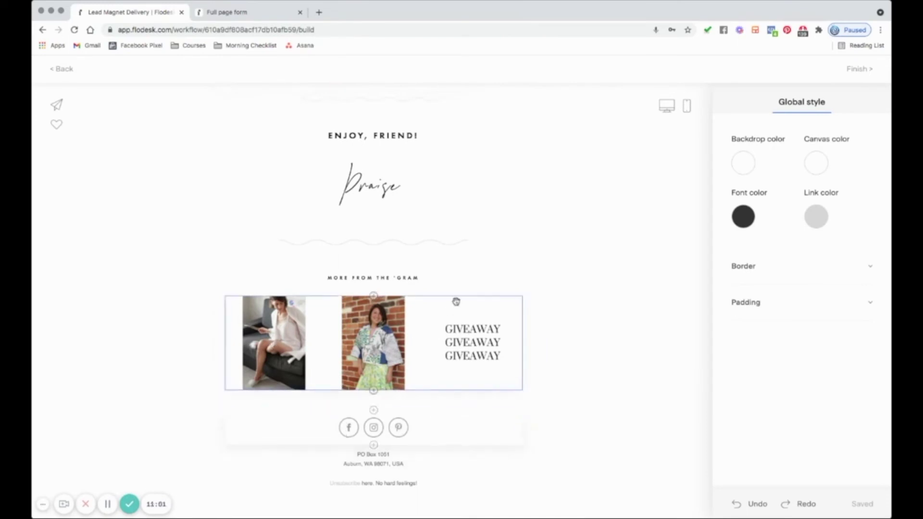
pyautogui.scroll(3, 538, 277)
pyautogui.scroll(8, 538, 278)
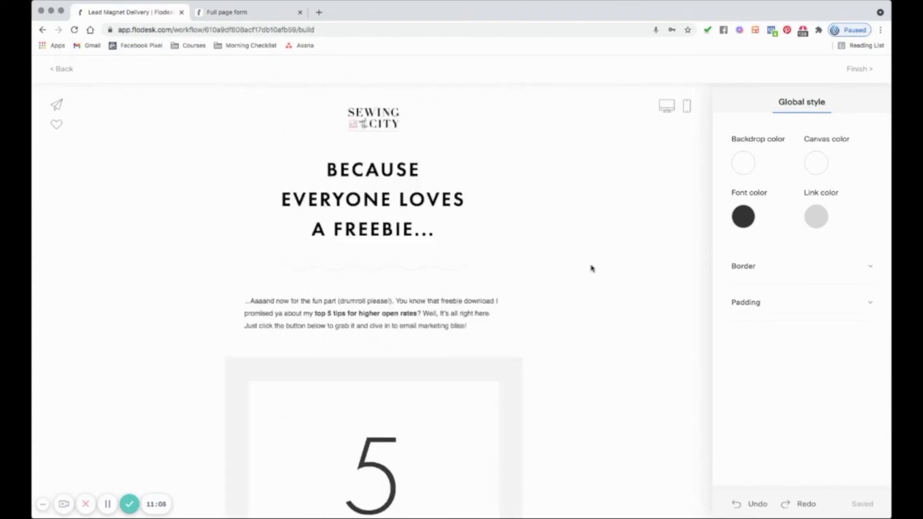
pyautogui.click(861, 69)
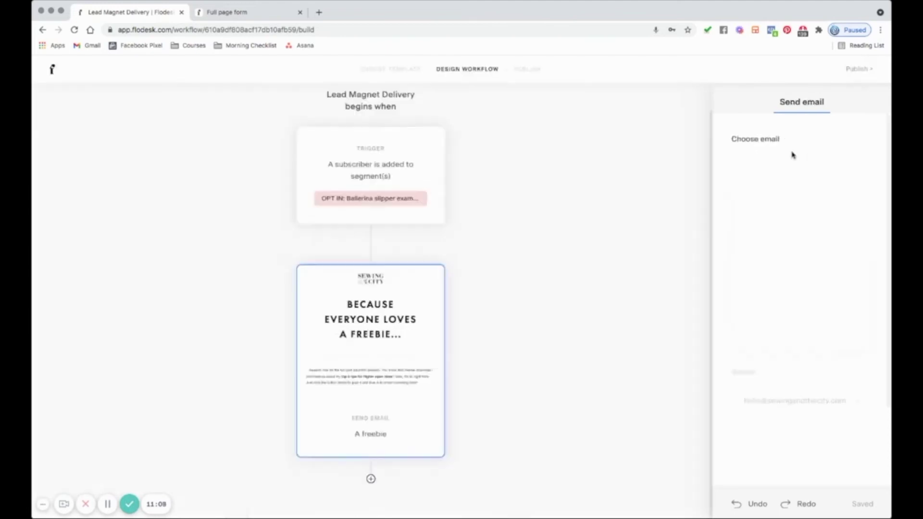
# - Set the subject to 'Your Slipper pattern is here!' and preview text to 'OPEN for your pattern!'
pyautogui.scroll(-3, 788, 456)
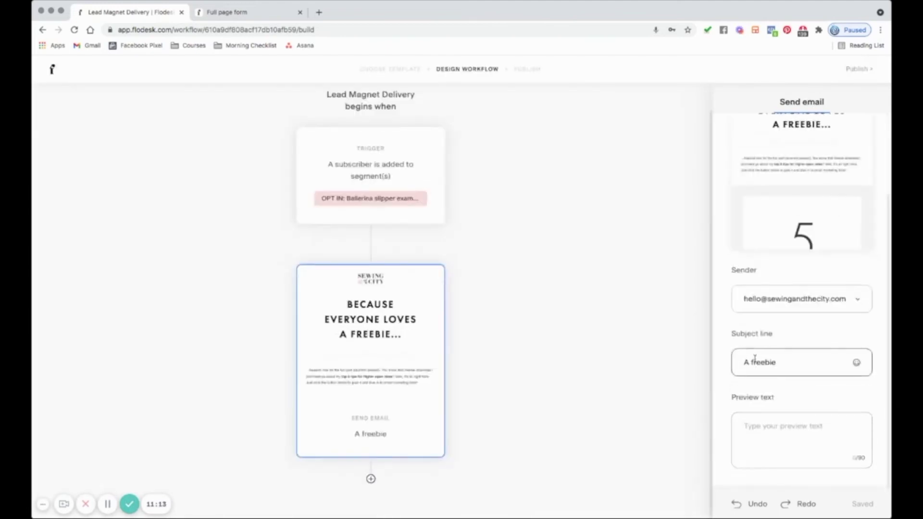
pyautogui.tripleClick(755, 362)
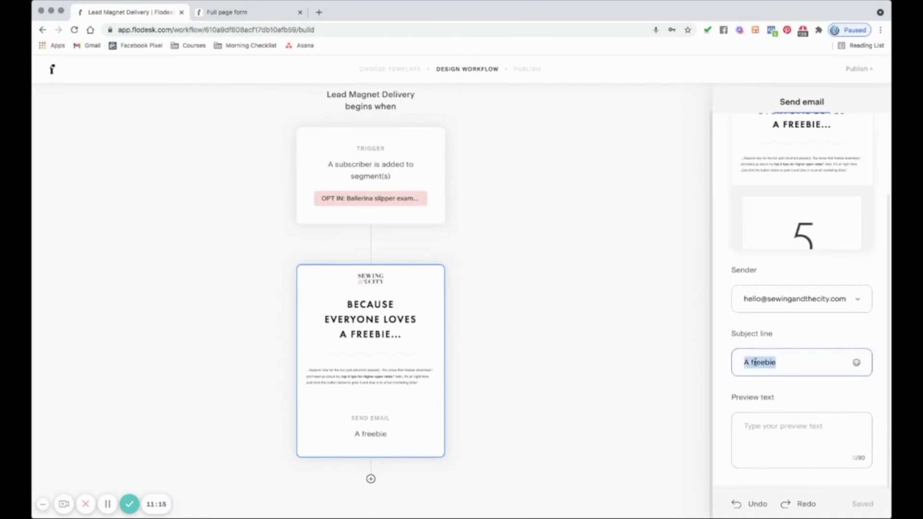
pyautogui.write('Your Slipper pattern is here!')
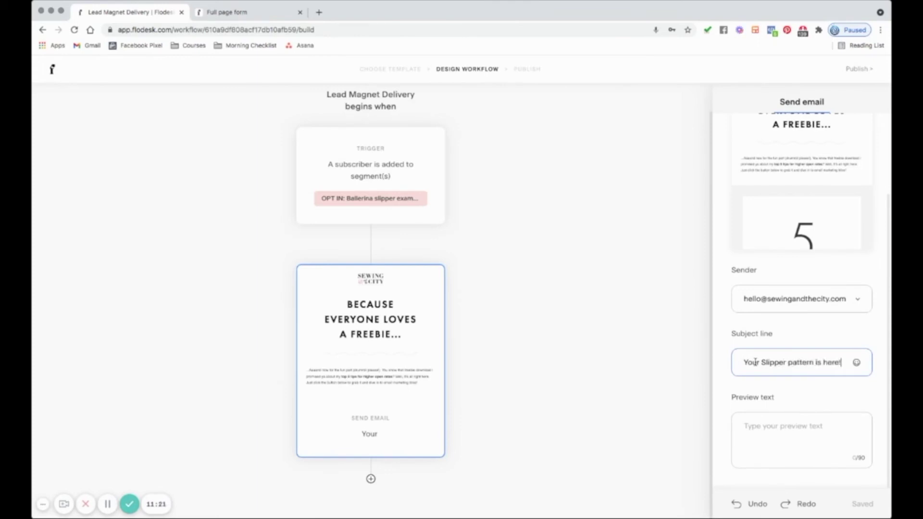
pyautogui.click(748, 427)
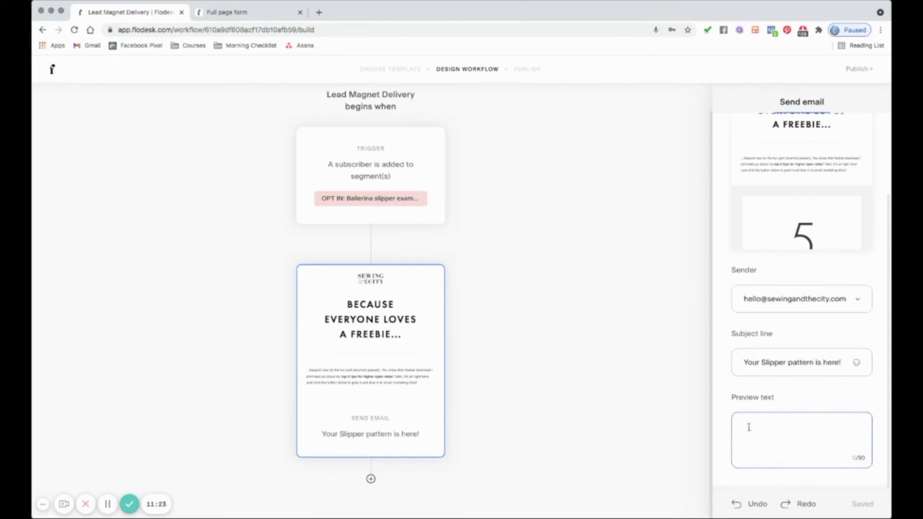
pyautogui.write('en')
pyautogui.press('BackSpace')
pyautogui.press('BackSpace')
pyautogui.press('BackSpace')
pyautogui.write('PEN for your pattern!')
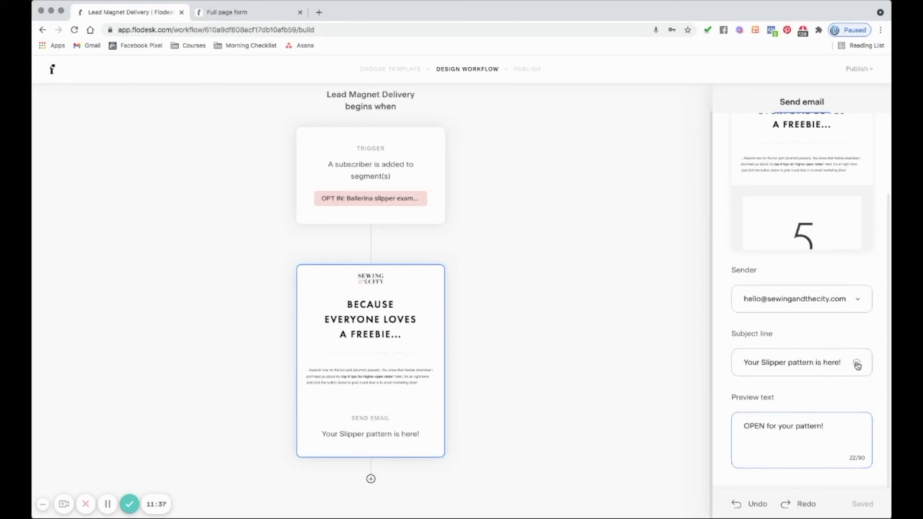
# - Open and close the subject line emoji picker without adding one, then proceed to publishing
pyautogui.click(857, 364)
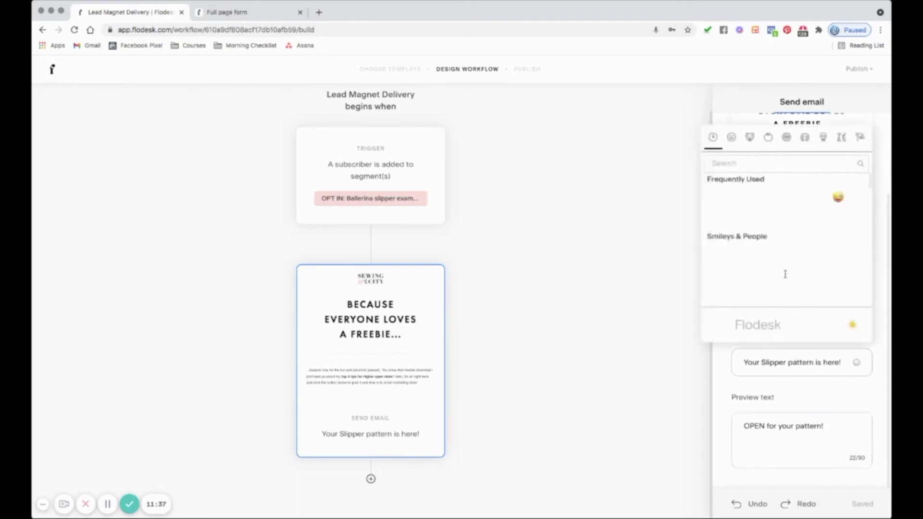
pyautogui.click(727, 364)
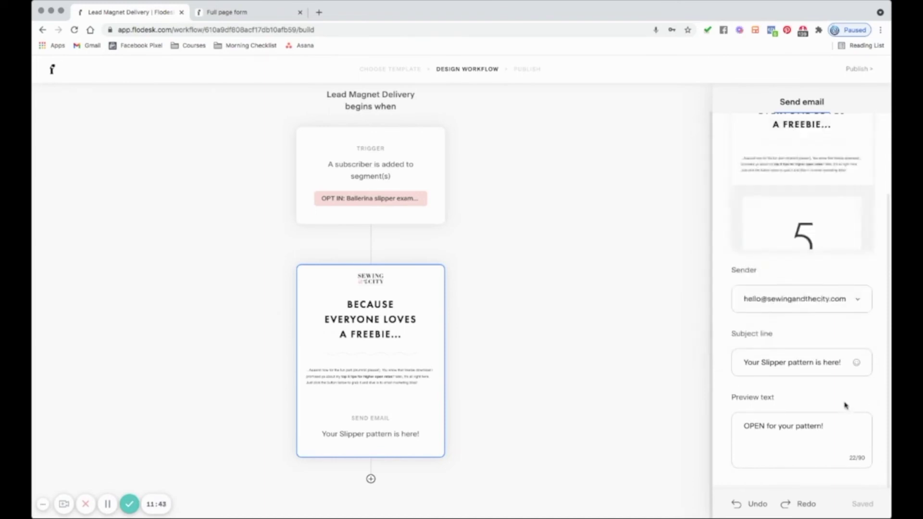
pyautogui.scroll(1, 844, 404)
pyautogui.scroll(3, 844, 403)
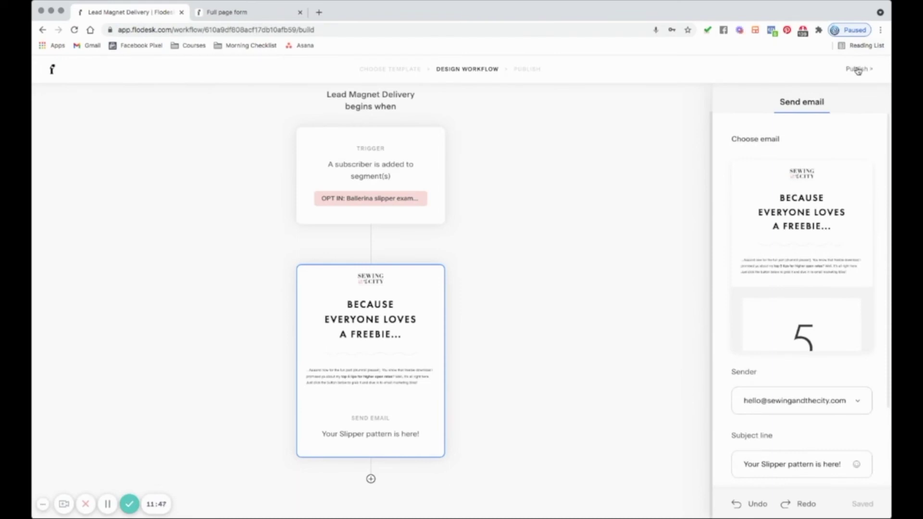
pyautogui.click(858, 70)
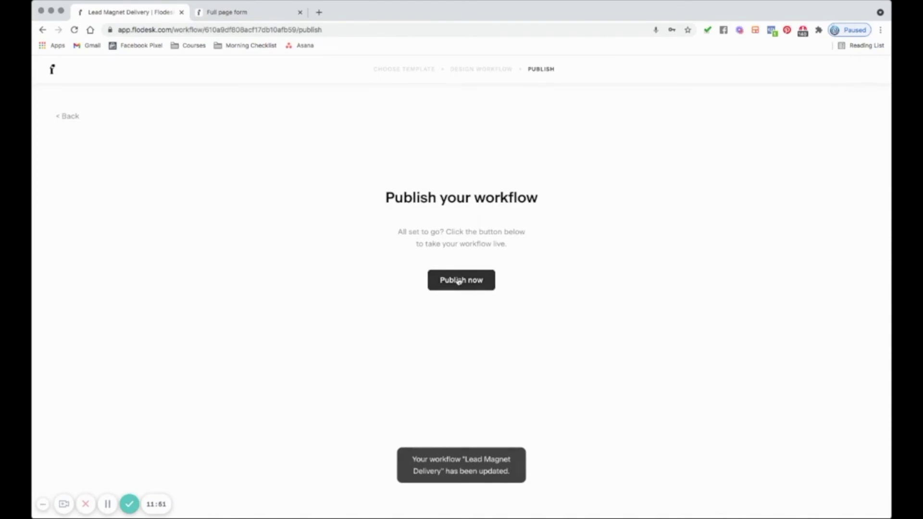
# - Publish the workflow and retitle it 'OPT IN: Ballerina Slipper example'
pyautogui.click(459, 280)
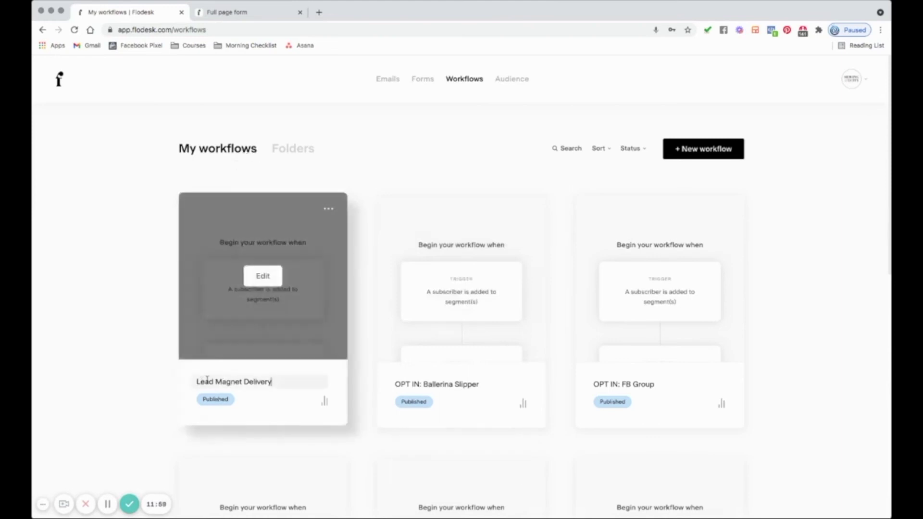
pyautogui.click(279, 383)
pyautogui.press('BackSpace')
pyautogui.press('BackSpace')
pyautogui.press('BackSpace')
pyautogui.press('BackSpace')
pyautogui.press('BackSpace')
pyautogui.press('BackSpace')
pyautogui.press('BackSpace')
pyautogui.press('BackSpace')
pyautogui.press('BackSpace')
pyautogui.press('BackSpace')
pyautogui.press('BackSpace')
pyautogui.press('BackSpace')
pyautogui.press('BackSpace')
pyautogui.press('BackSpace')
pyautogui.press('BackSpace')
pyautogui.press('BackSpace')
pyautogui.press('BackSpace')
pyautogui.write('OPT IN: Ballerina Slipper example')
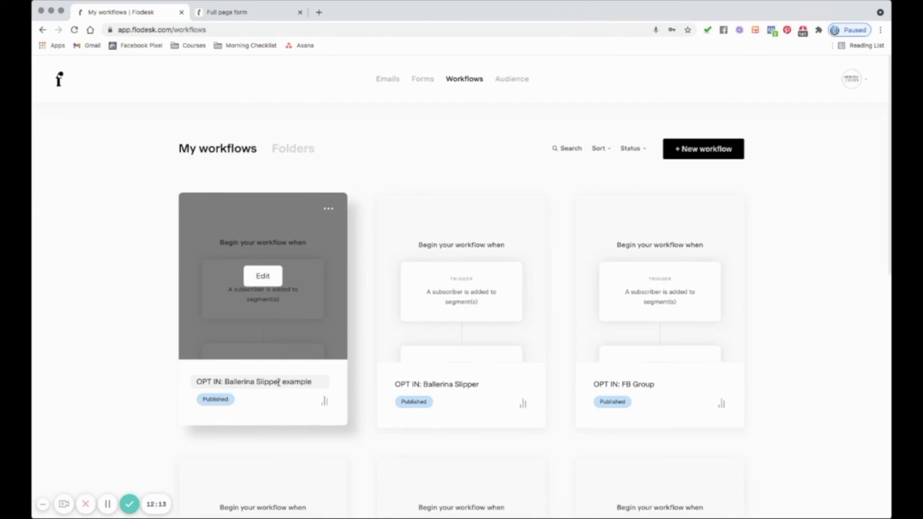
# - Save the workflow's new title and scroll through the My workflows list
pyautogui.click(117, 324)
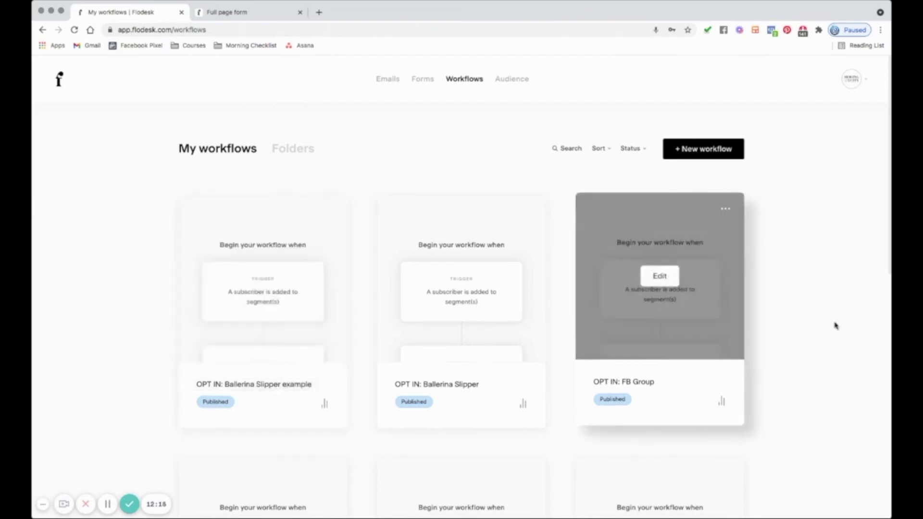
pyautogui.scroll(-1, 712, 352)
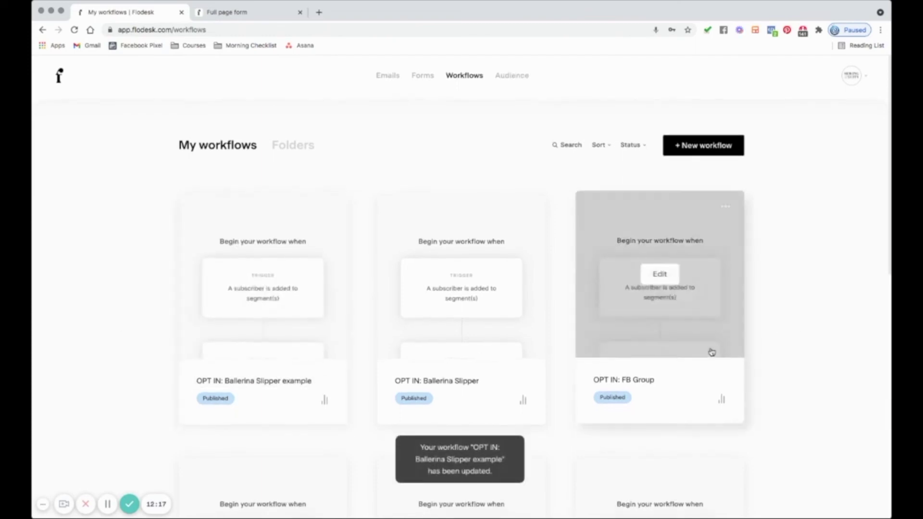
pyautogui.scroll(-1, 741, 350)
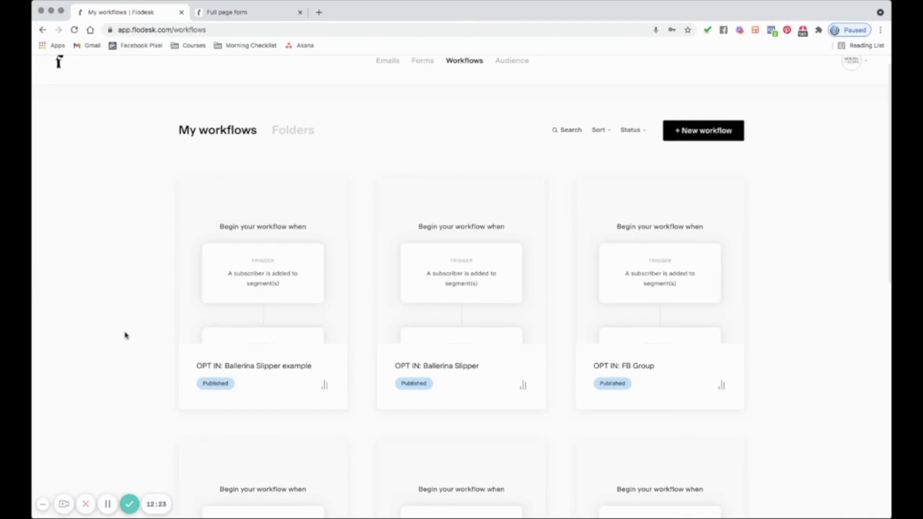
pyautogui.moveTo(258, 257)
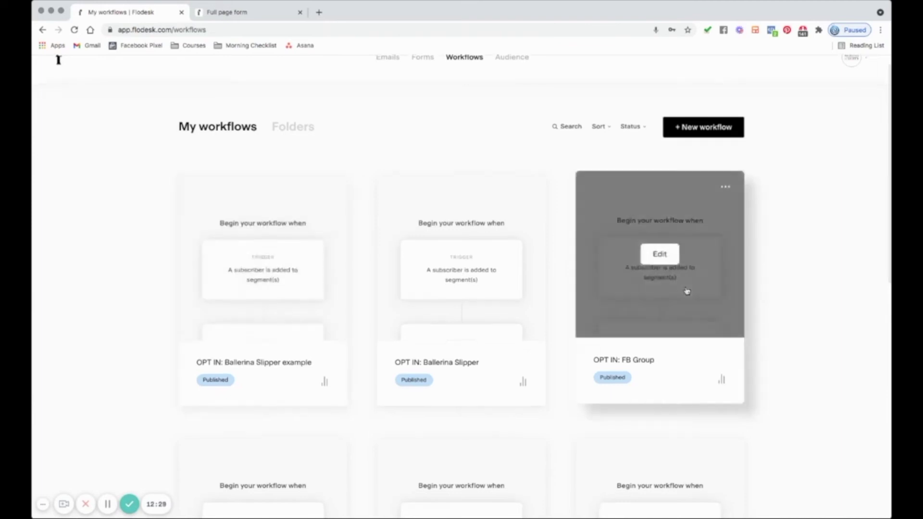
pyautogui.scroll(-2, 553, 296)
pyautogui.scroll(-8, 575, 386)
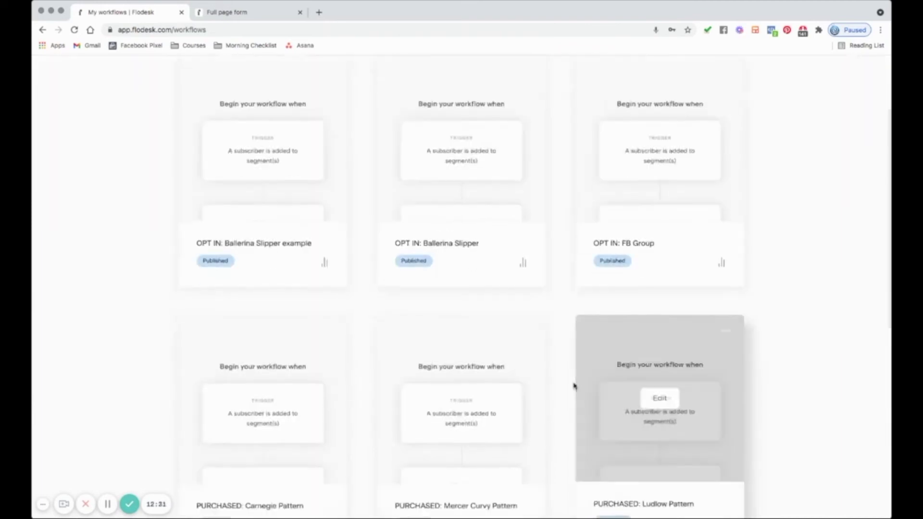
pyautogui.scroll(-1, 575, 386)
pyautogui.scroll(10, 574, 386)
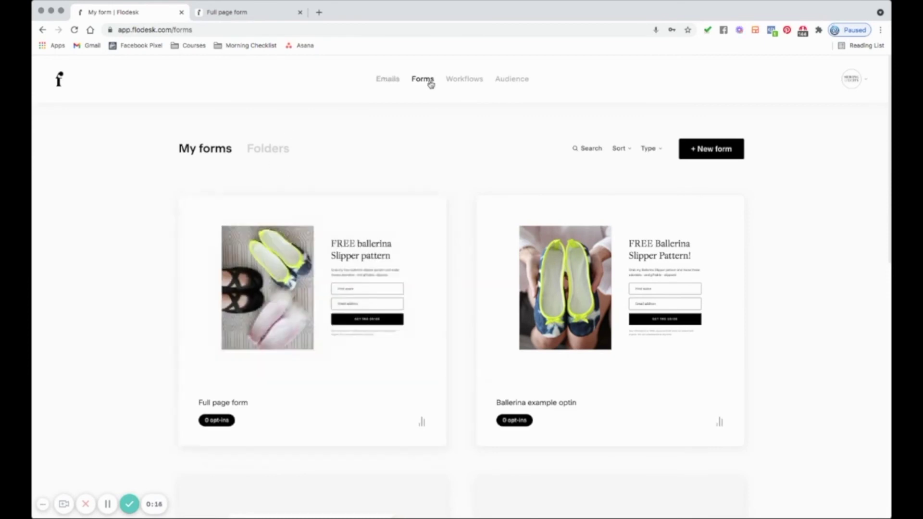
# - Rename the full page form to 'Opt in: Ballerina' and open its Share page link
pyautogui.moveTo(212, 274)
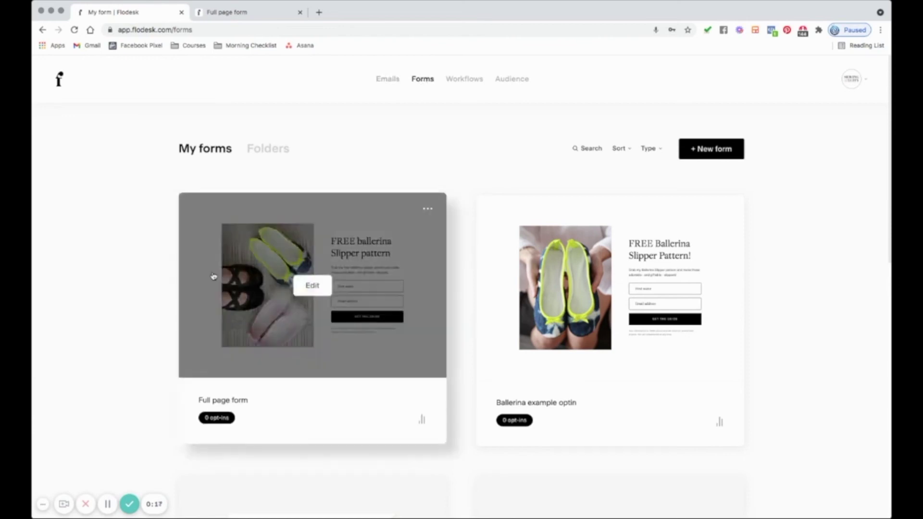
pyautogui.click(227, 399)
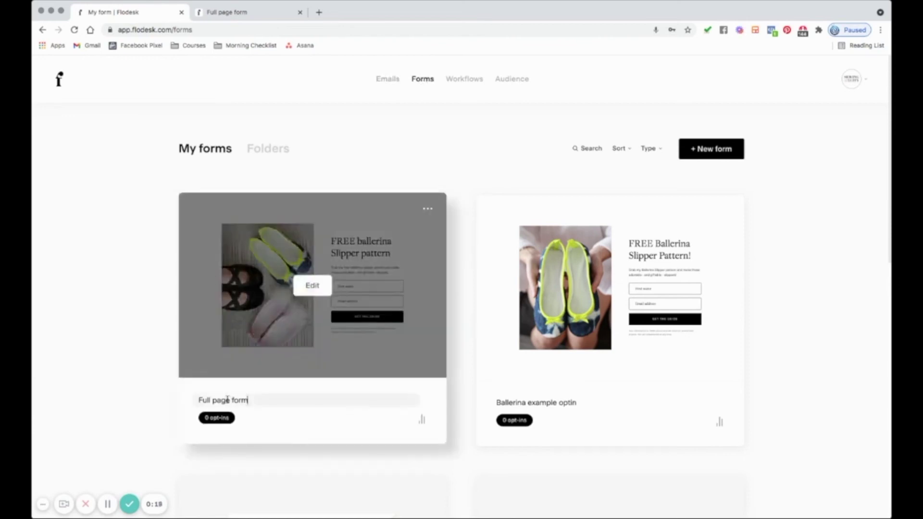
pyautogui.tripleClick(229, 399)
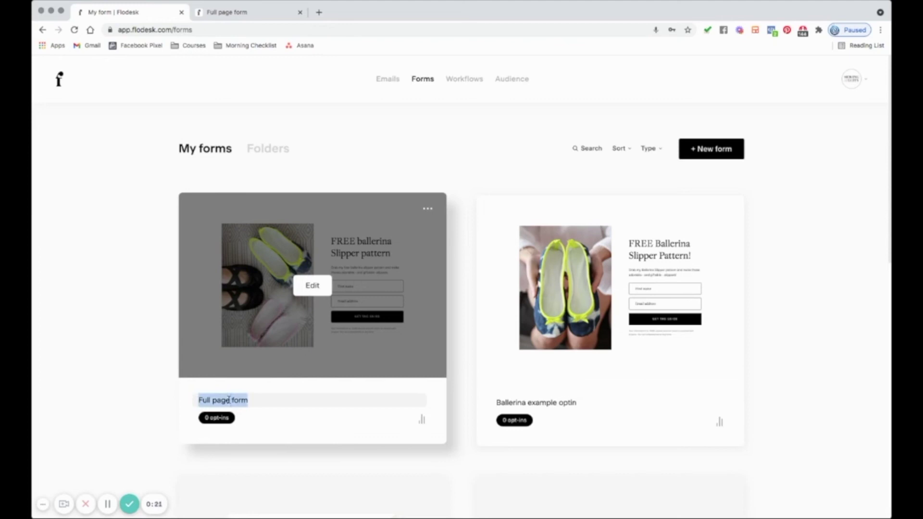
pyautogui.write('Opt')
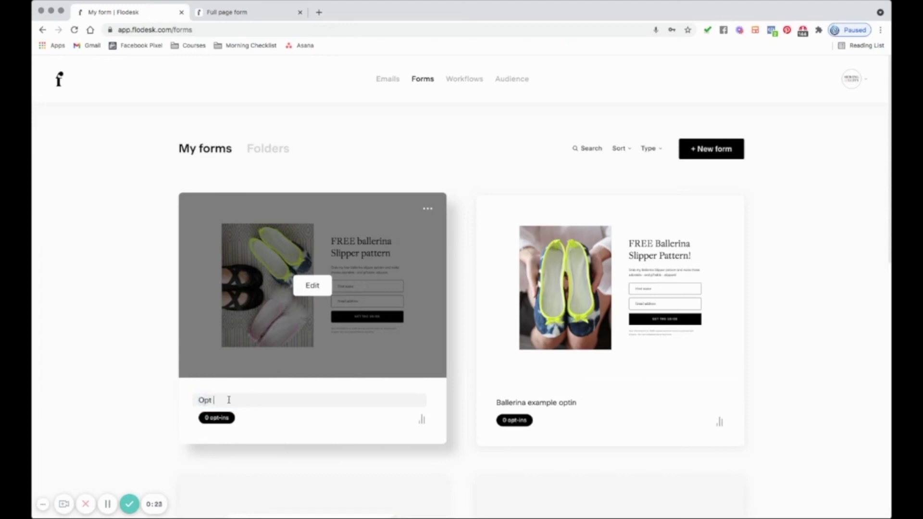
pyautogui.write(' in: Ballerina')
pyautogui.click(103, 344)
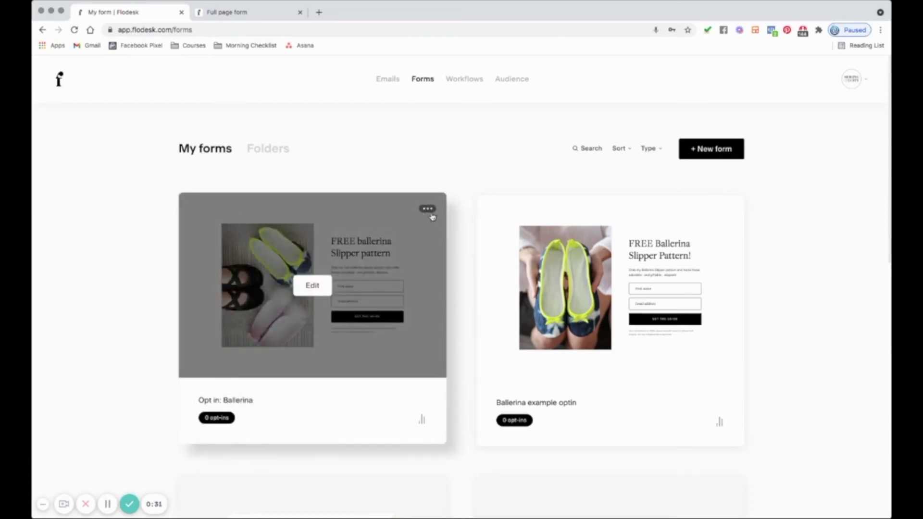
pyautogui.click(428, 210)
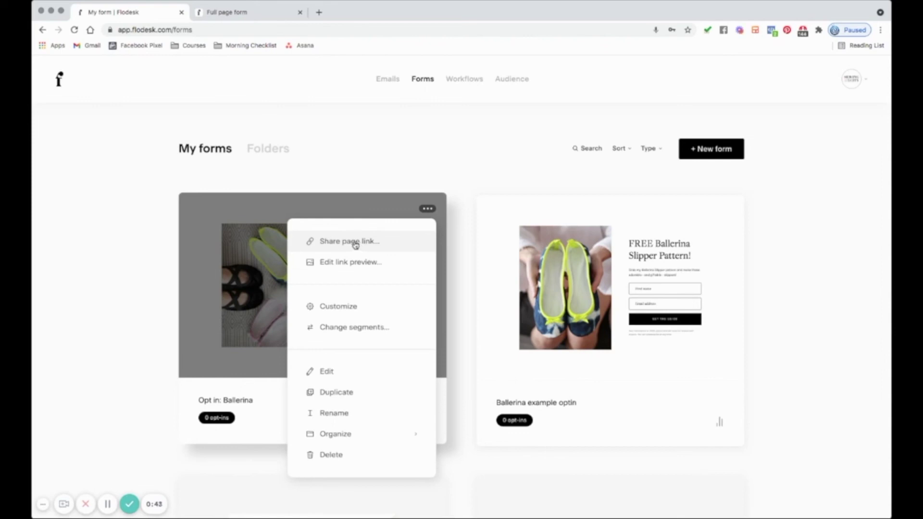
pyautogui.click(357, 246)
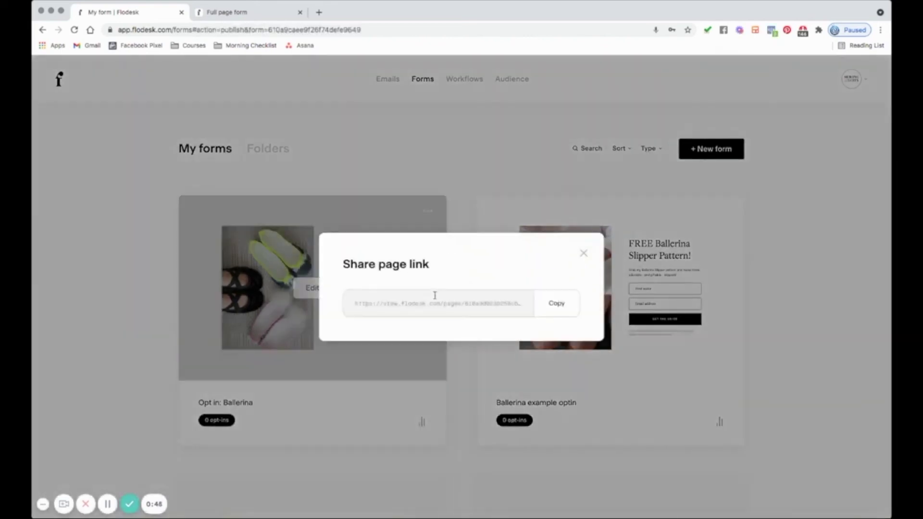
# - Copy the ballerina form's page link and submit a test first name and e-mail on the live form
pyautogui.click(551, 308)
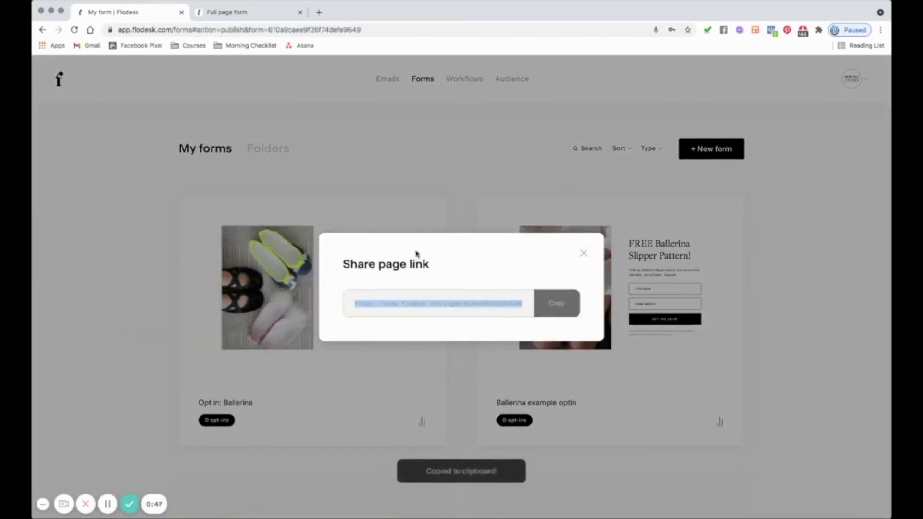
pyautogui.click(222, 18)
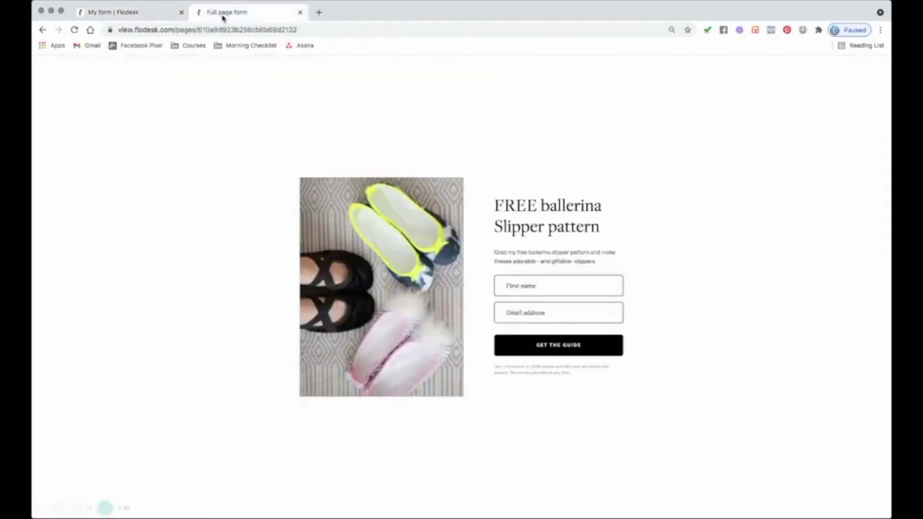
pyautogui.click(538, 287)
pyautogui.write('Christine')
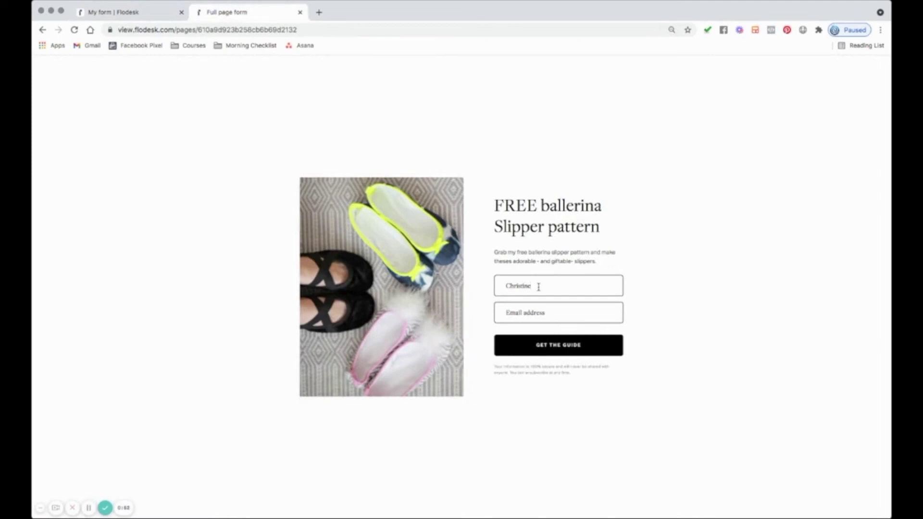
pyautogui.click(540, 314)
pyautogui.click(538, 347)
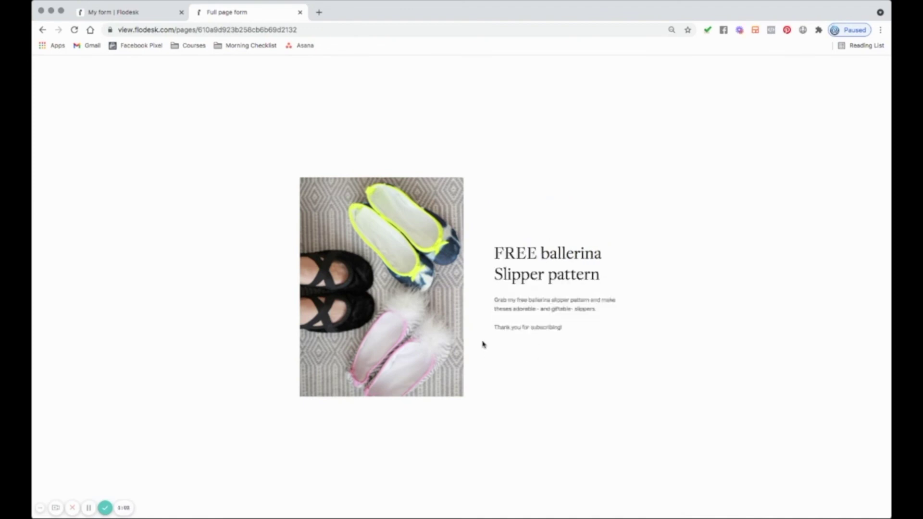
pyautogui.click(149, 13)
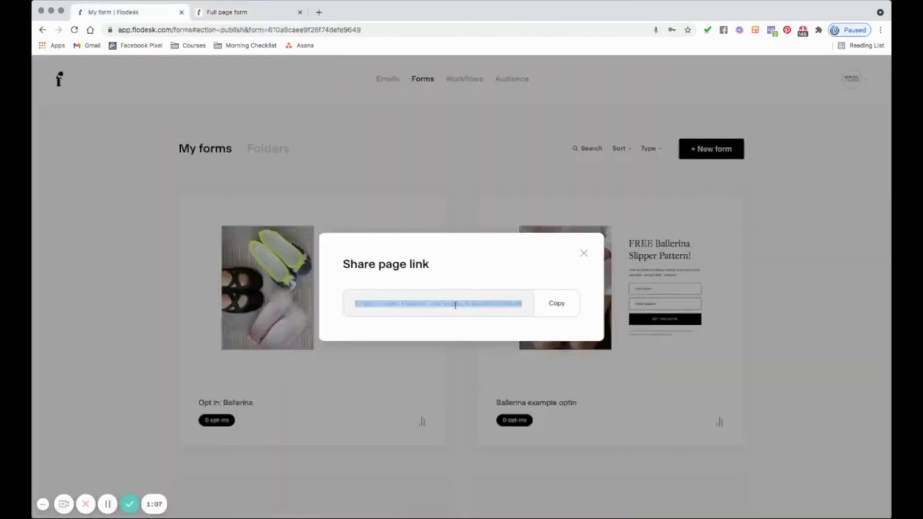
# - Verify the OPT IN: Ballerina slipper example segment holds 1 test subscriber, then go to Workflows
pyautogui.click(583, 253)
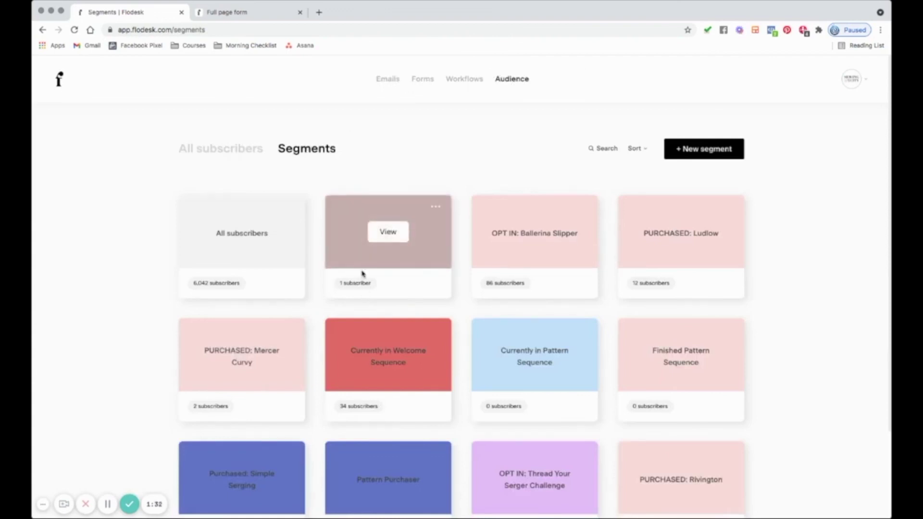
pyautogui.click(389, 232)
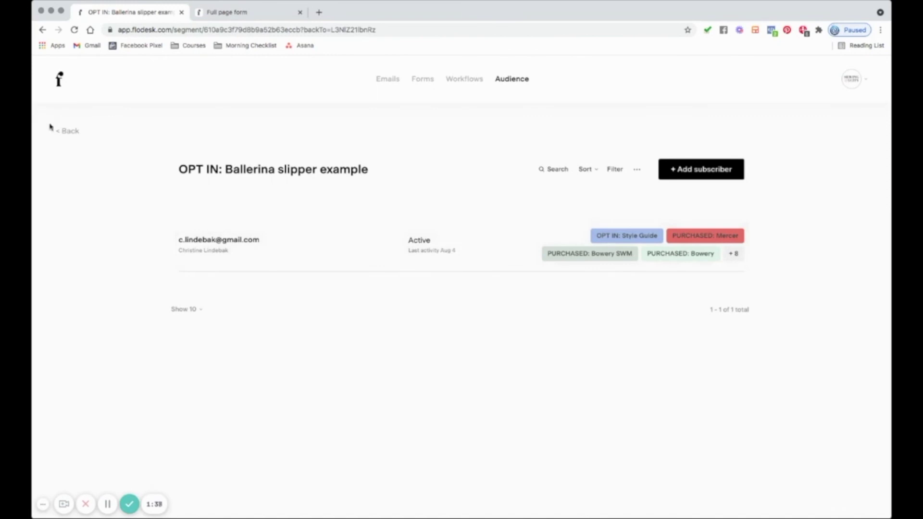
pyautogui.click(67, 132)
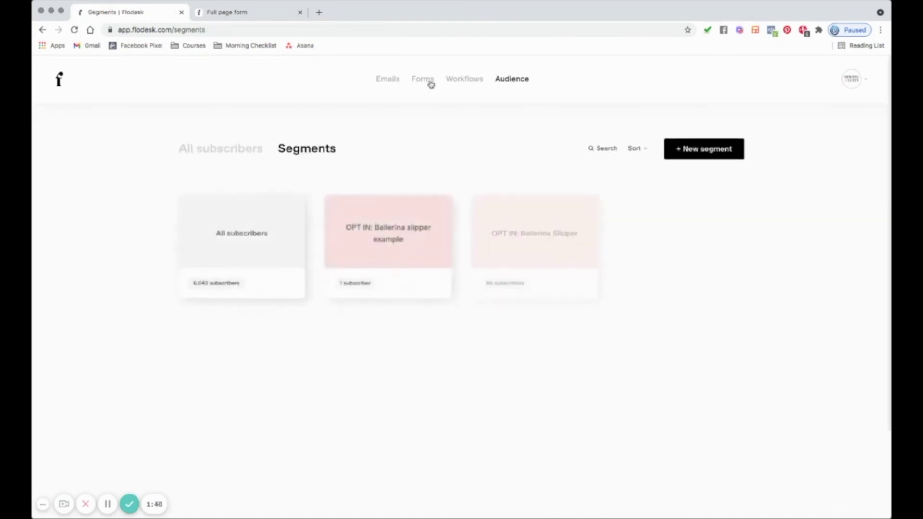
pyautogui.click(458, 81)
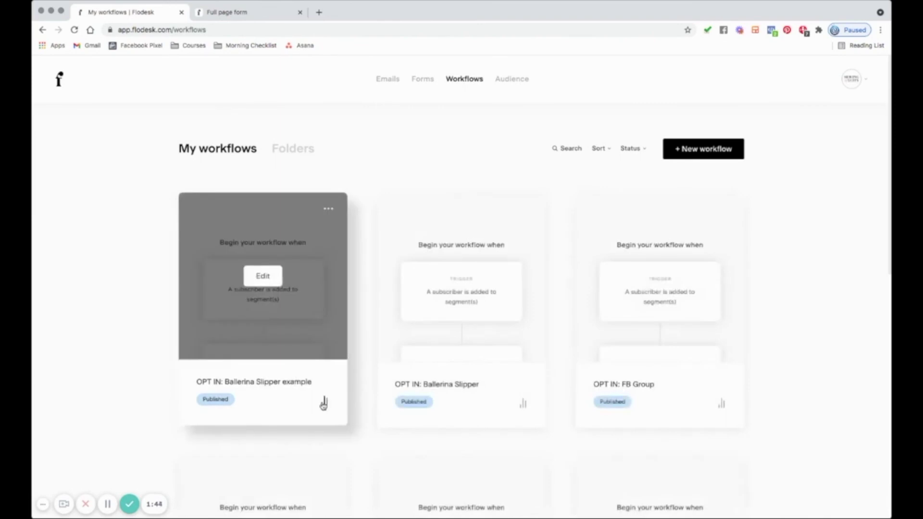
pyautogui.click(326, 403)
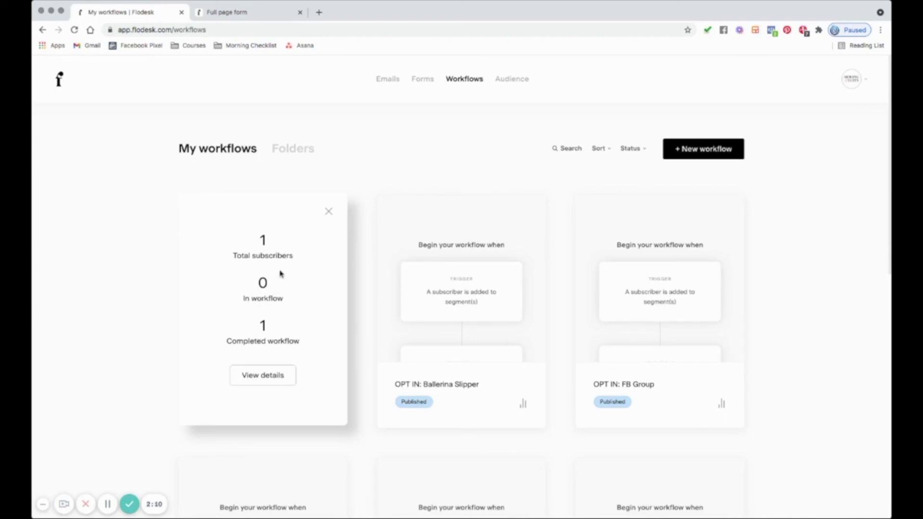
pyautogui.click(329, 211)
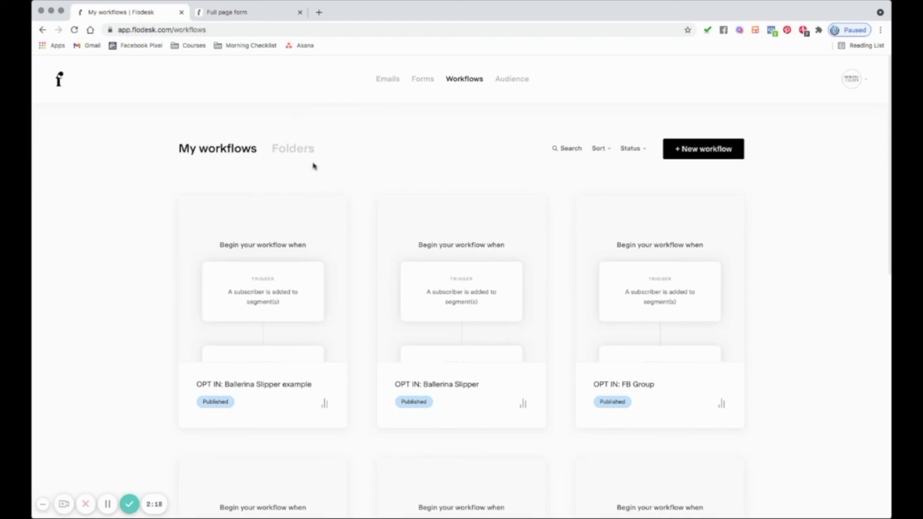
pyautogui.moveTo(313, 210)
pyautogui.click(421, 79)
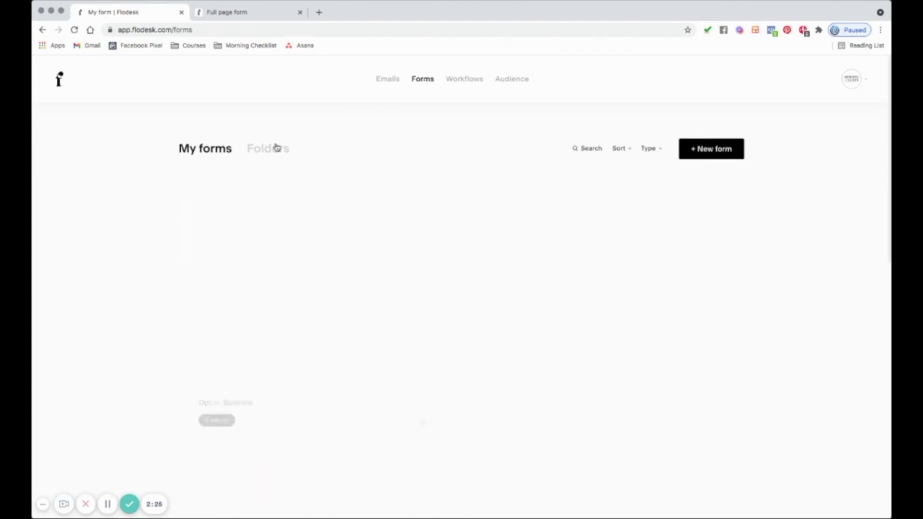
# - Confirm the Opt in: Ballerina form adds subscribers to the OPT IN: Ballerina slipper example segment
pyautogui.moveTo(316, 324)
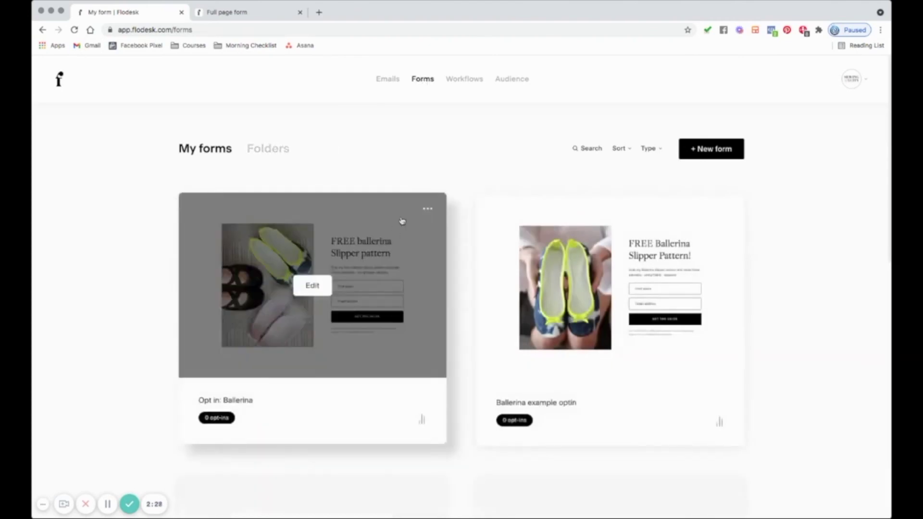
pyautogui.click(427, 209)
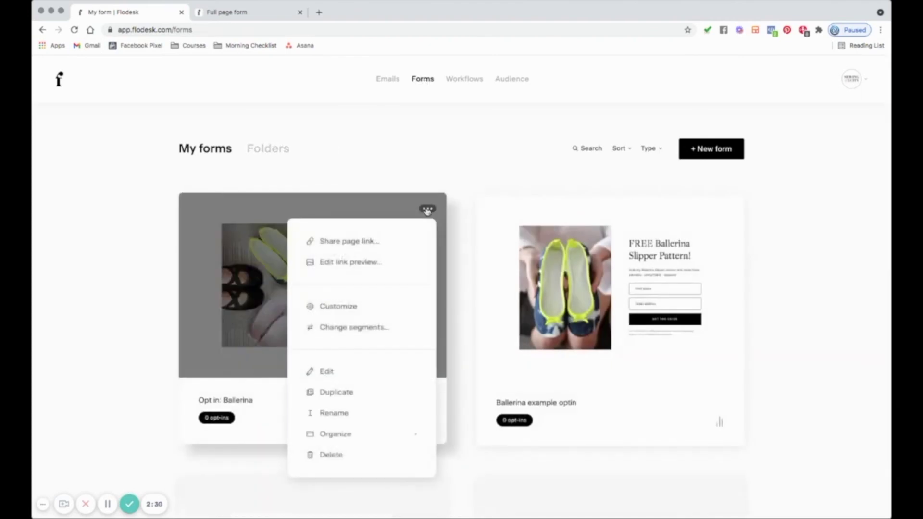
pyautogui.click(357, 328)
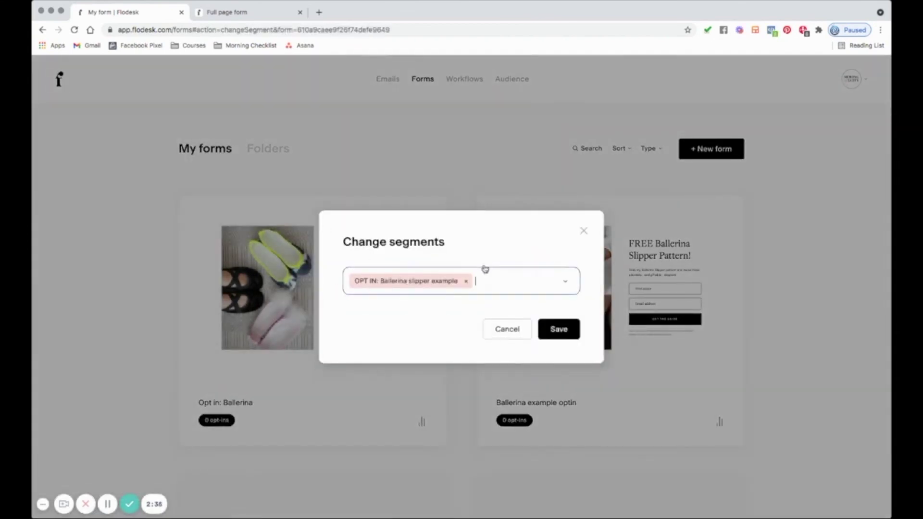
pyautogui.click(584, 232)
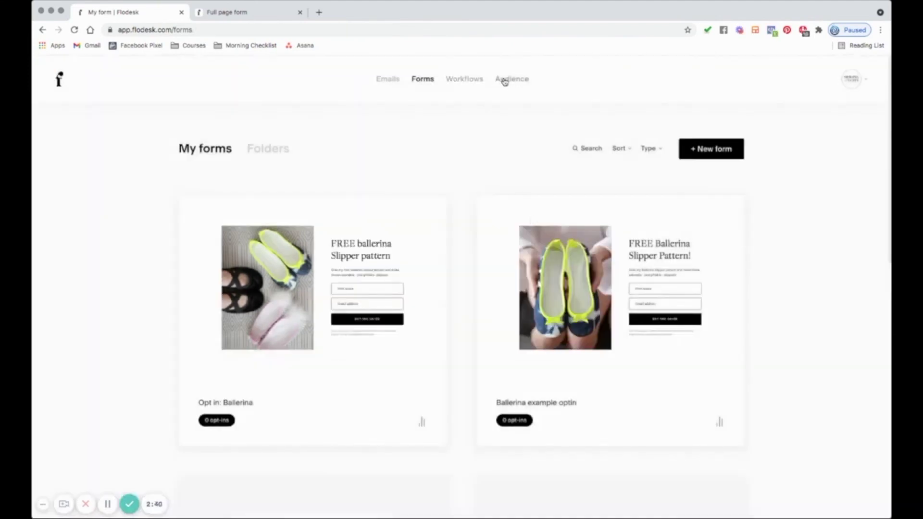
# - Check the OPT IN: Ballerina Slipper example workflow stats show 1 subscriber completed
pyautogui.click(449, 80)
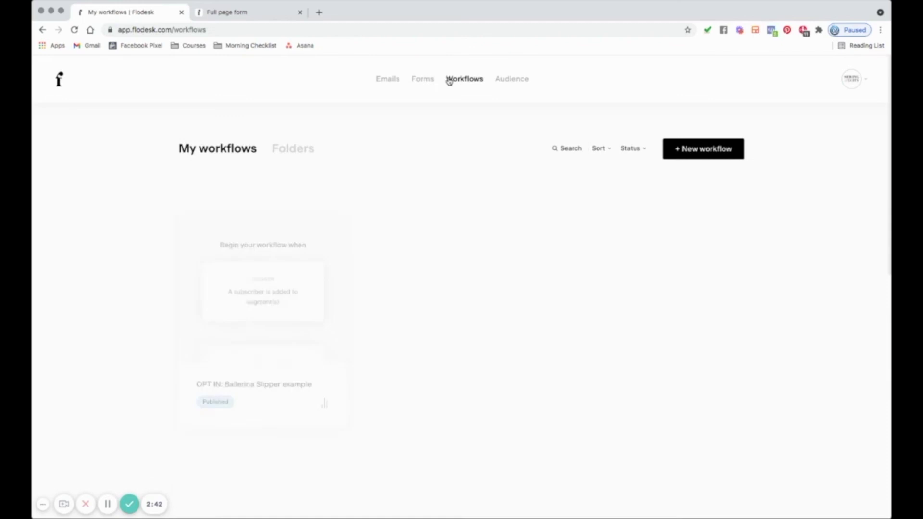
pyautogui.moveTo(323, 382)
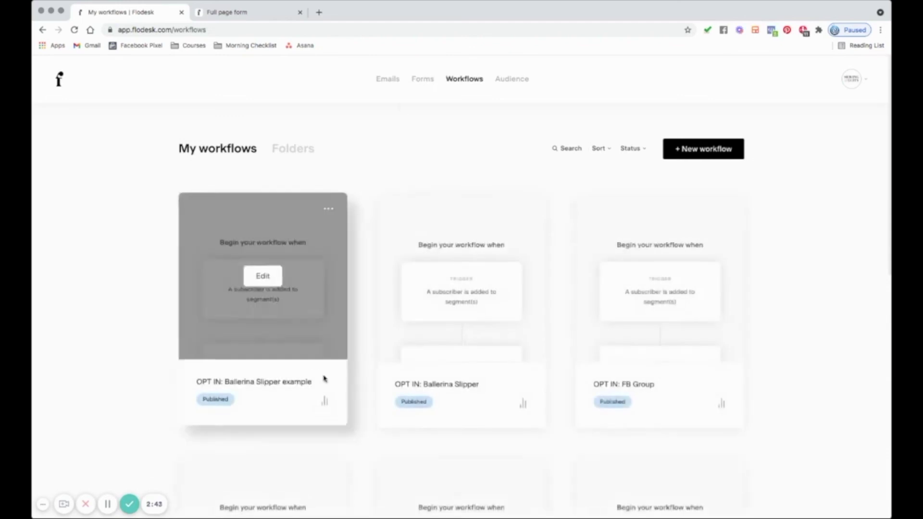
pyautogui.click(325, 402)
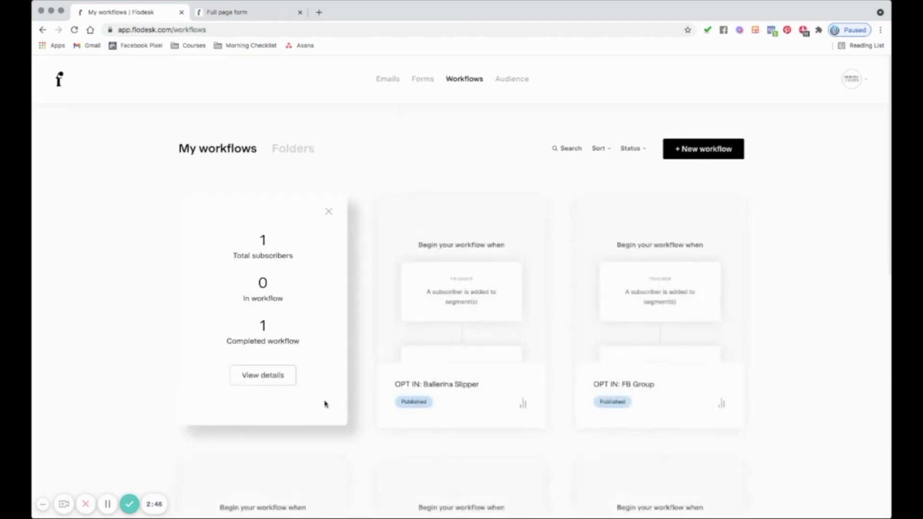
pyautogui.click(329, 212)
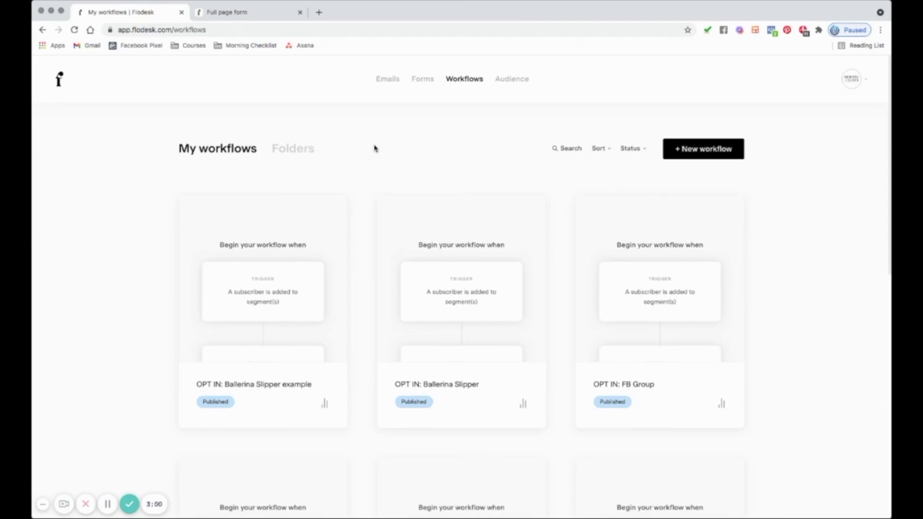
# - Bring up the Share page link dialog for the Opt in: Ballerina form
pyautogui.click(419, 79)
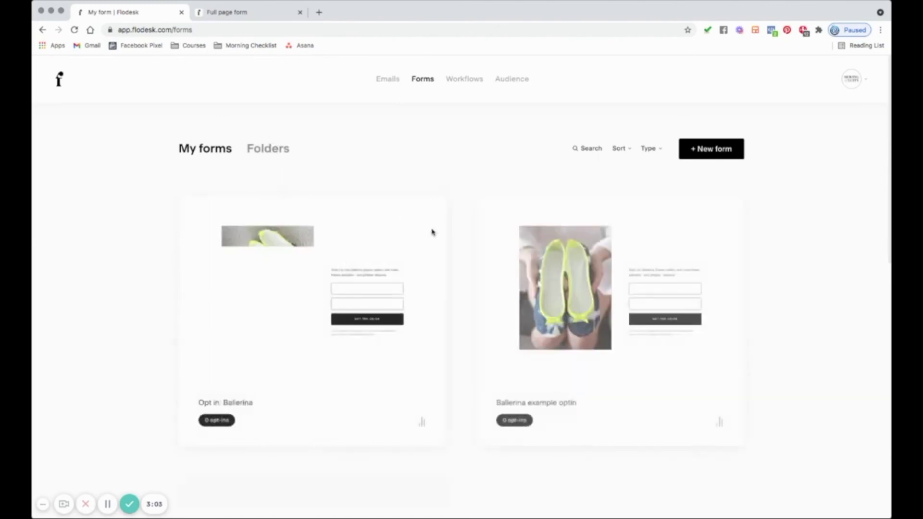
pyautogui.click(428, 209)
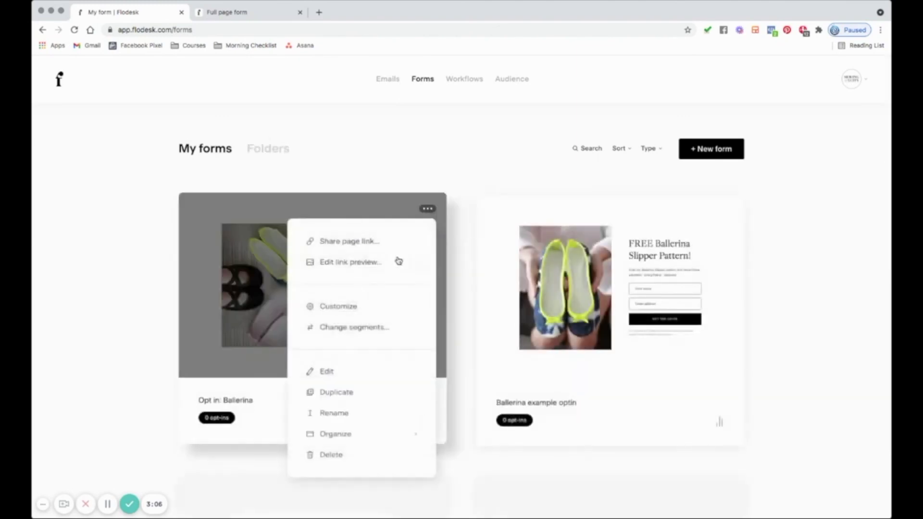
pyautogui.click(355, 241)
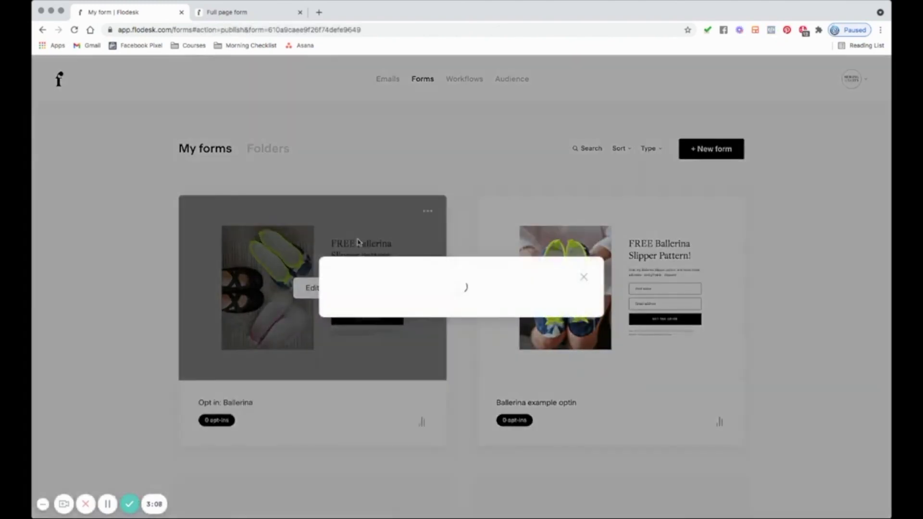